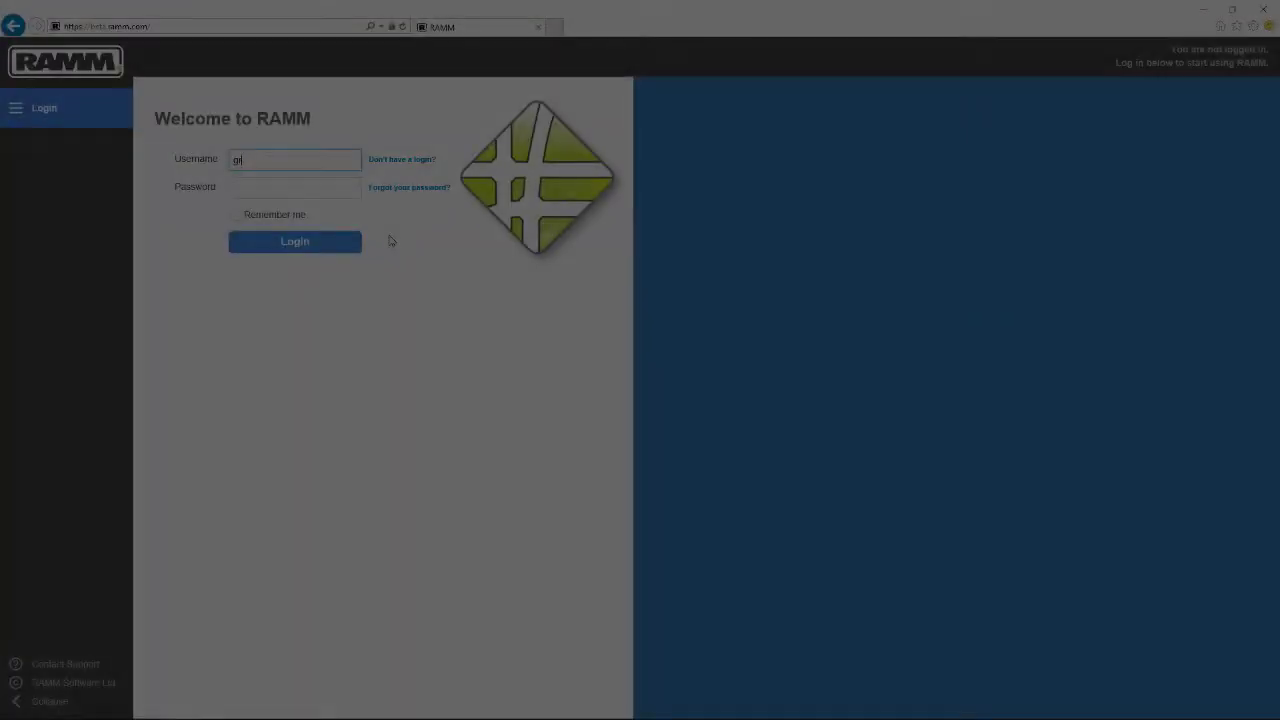
Enter the username and password and log in to the RAMM Map page.
text(ant)
key(Tab)
text(••••••)
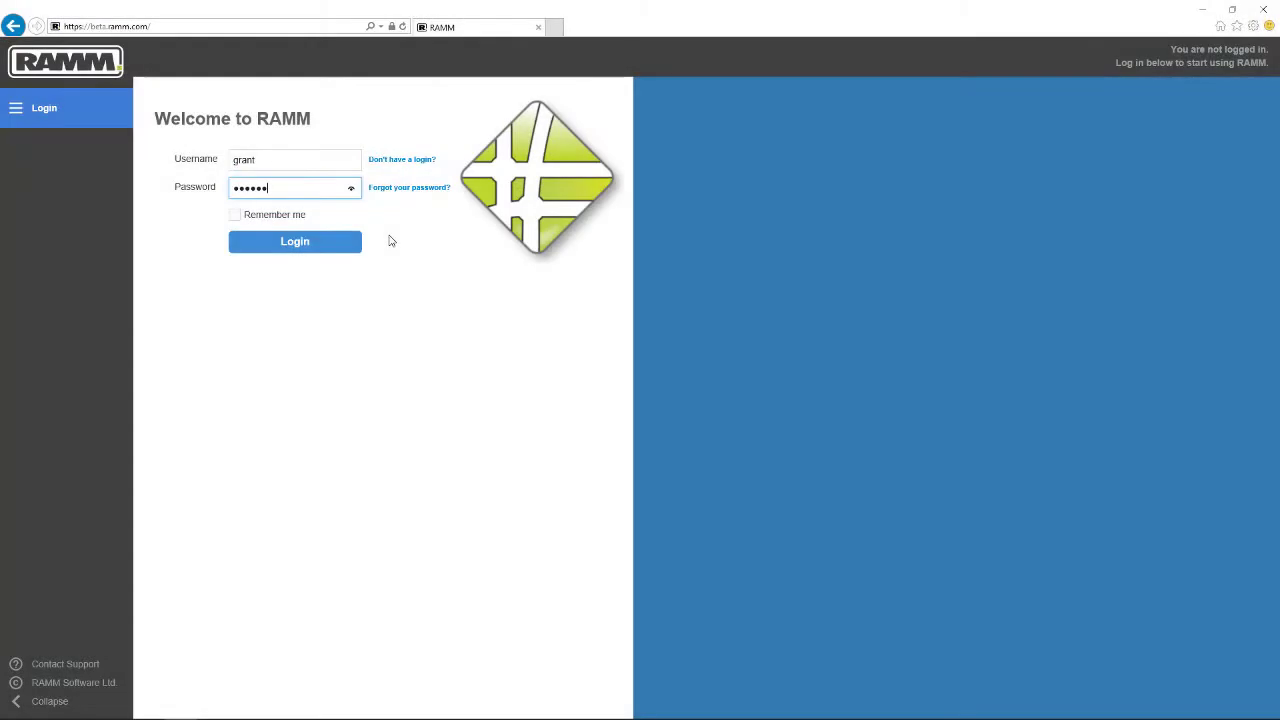
key(Return)
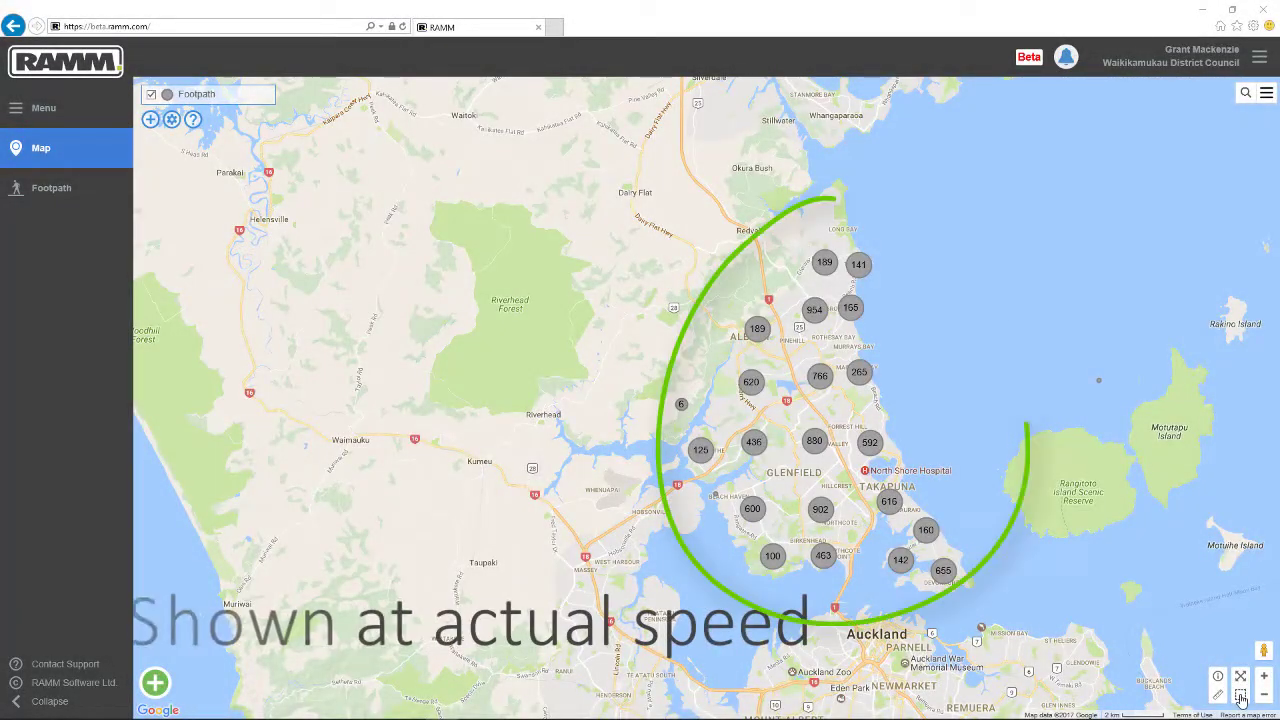
Zoom to a rectangle drawn around Devonport so individual footpaths appear.
click(1240, 696)
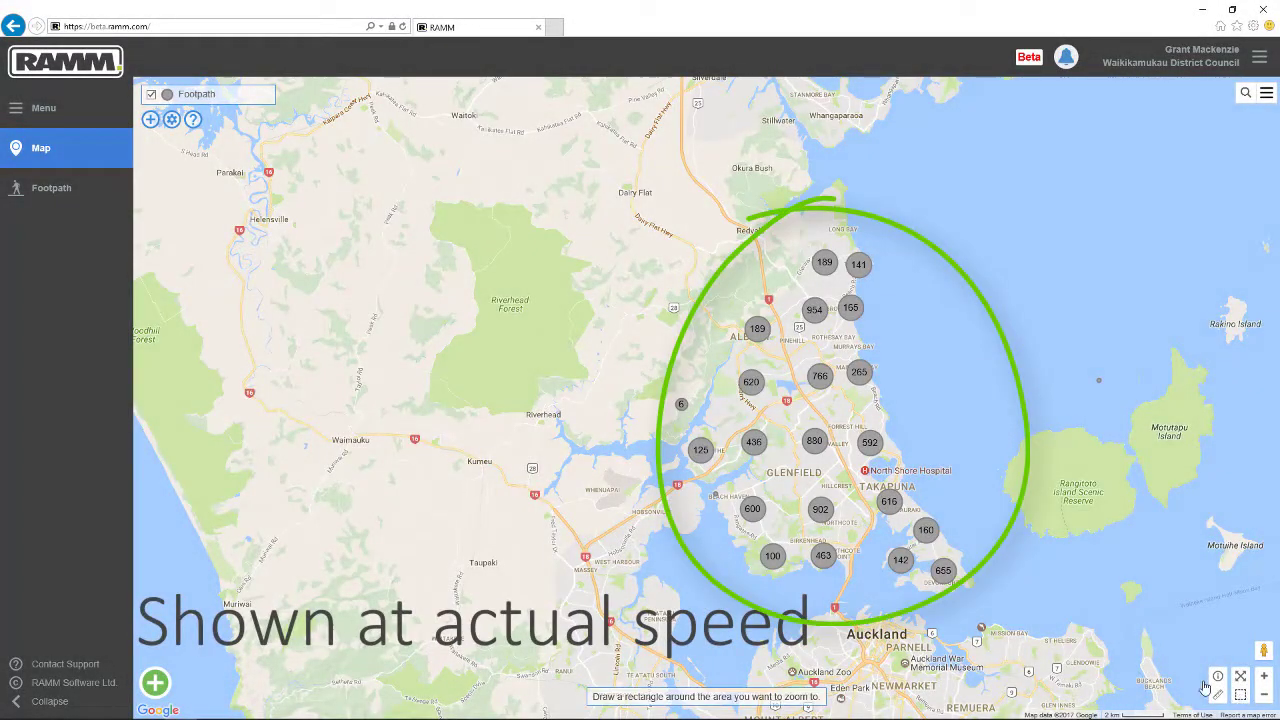
drag(890, 540, 977, 595)
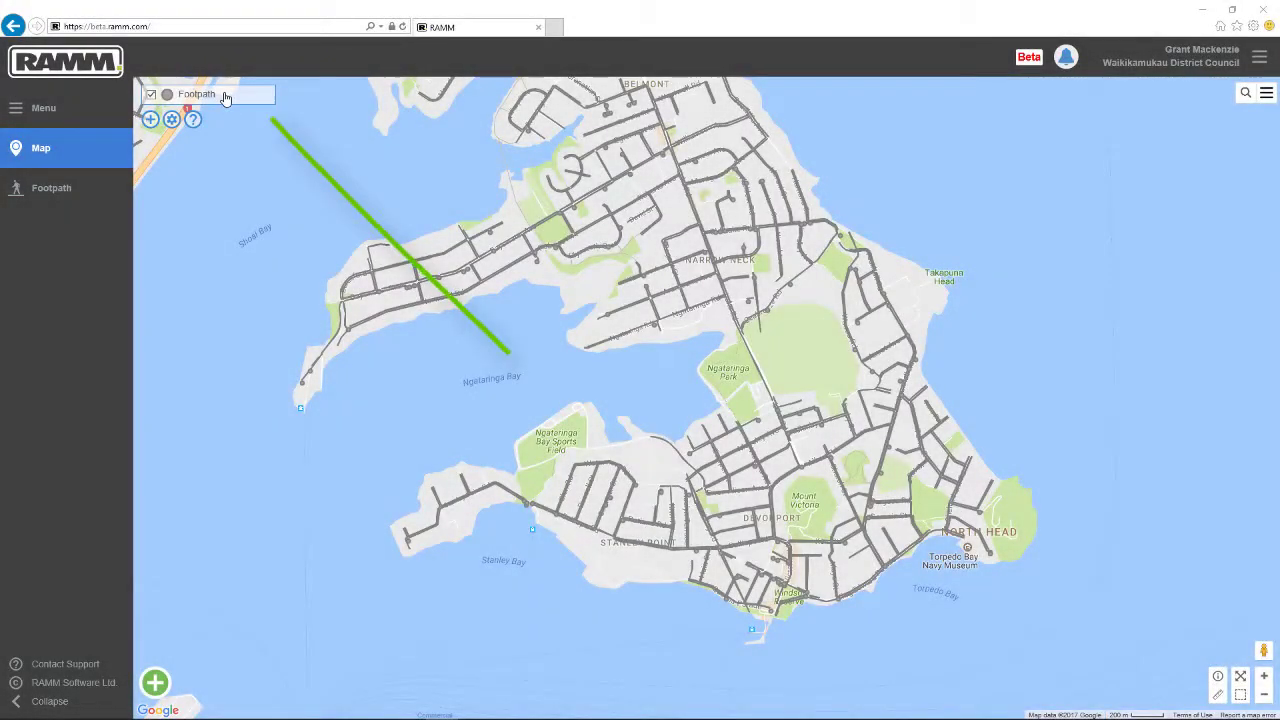
Add a footpath filter on Material for Asphaltic concrete (black) and Asphaltic concrete (red).
click(226, 98)
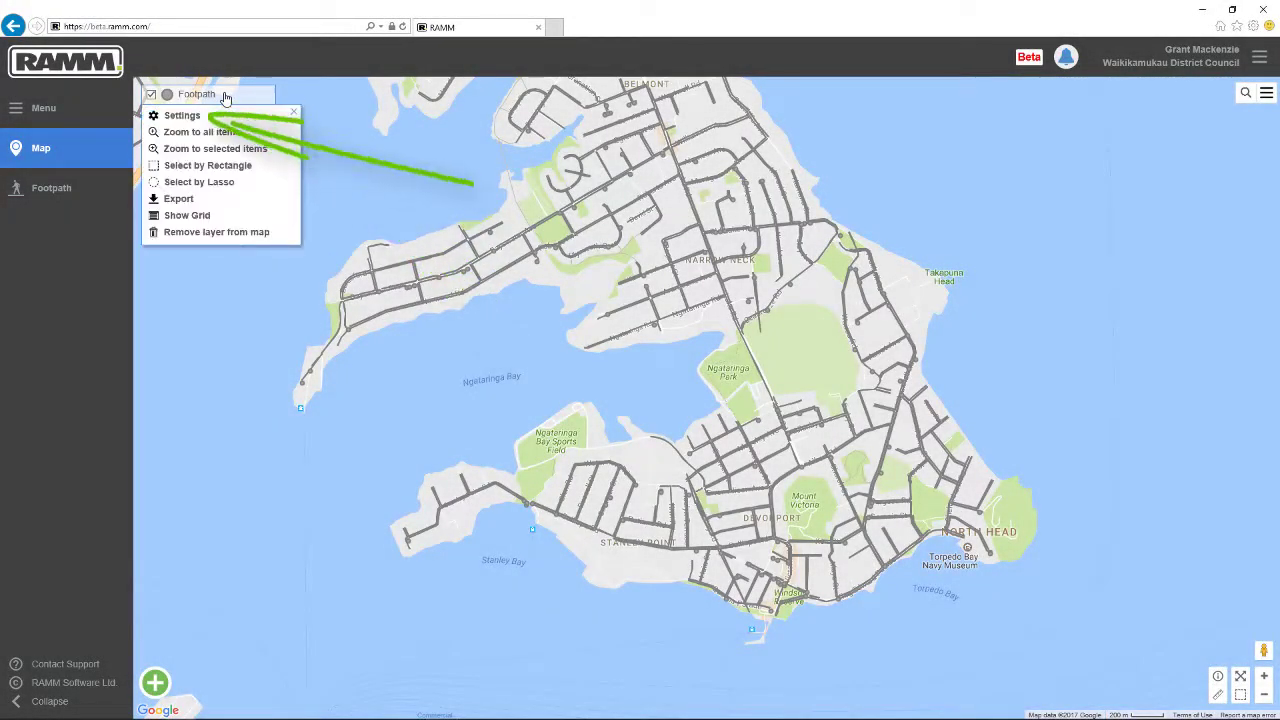
click(190, 118)
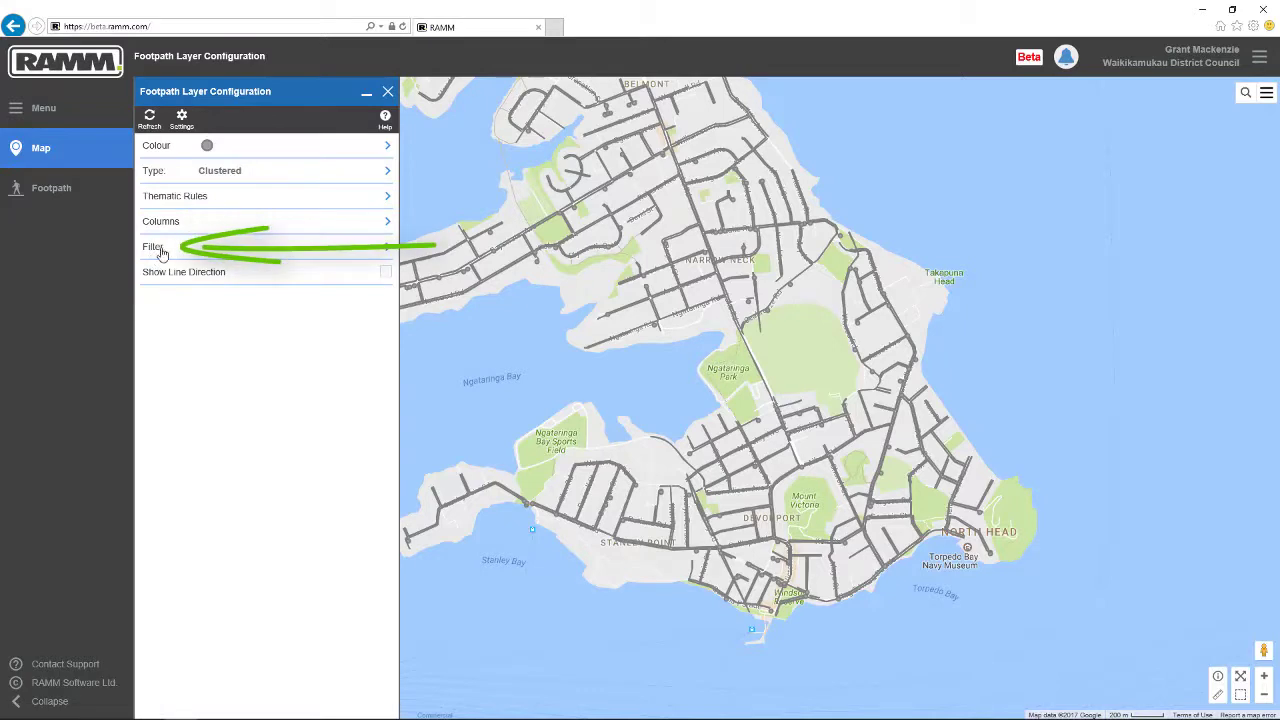
click(165, 253)
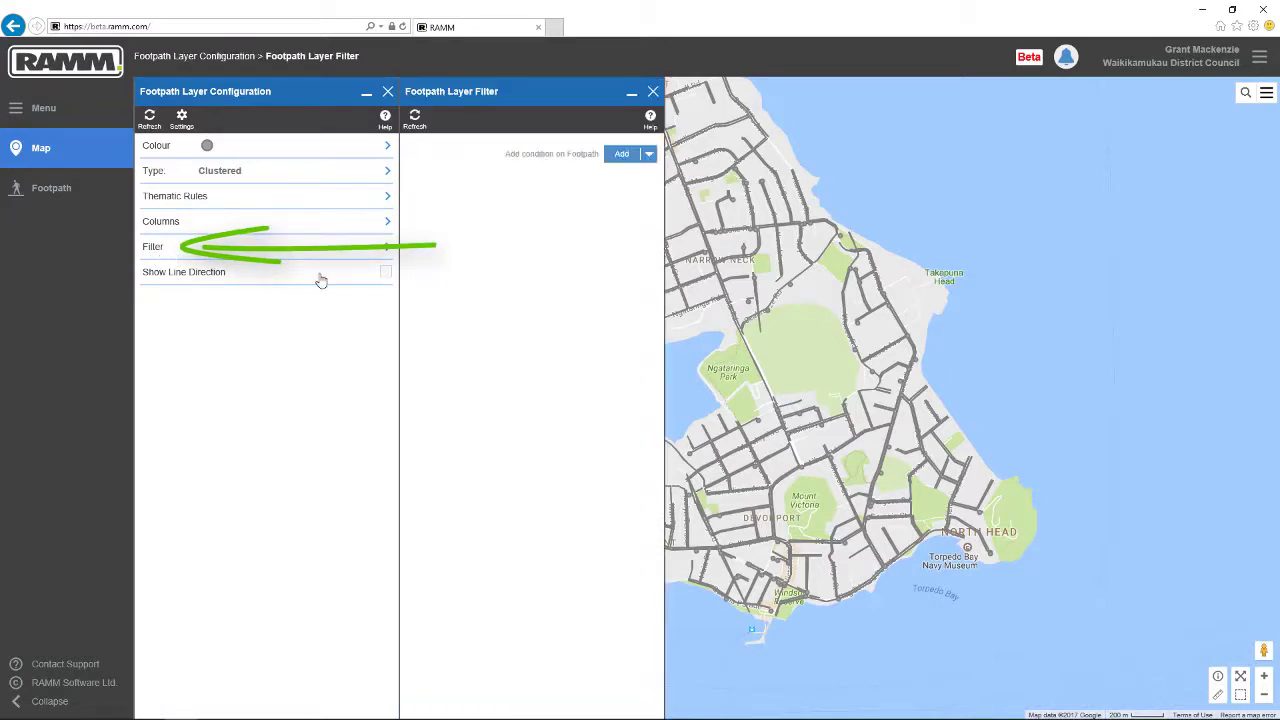
click(621, 153)
click(698, 240)
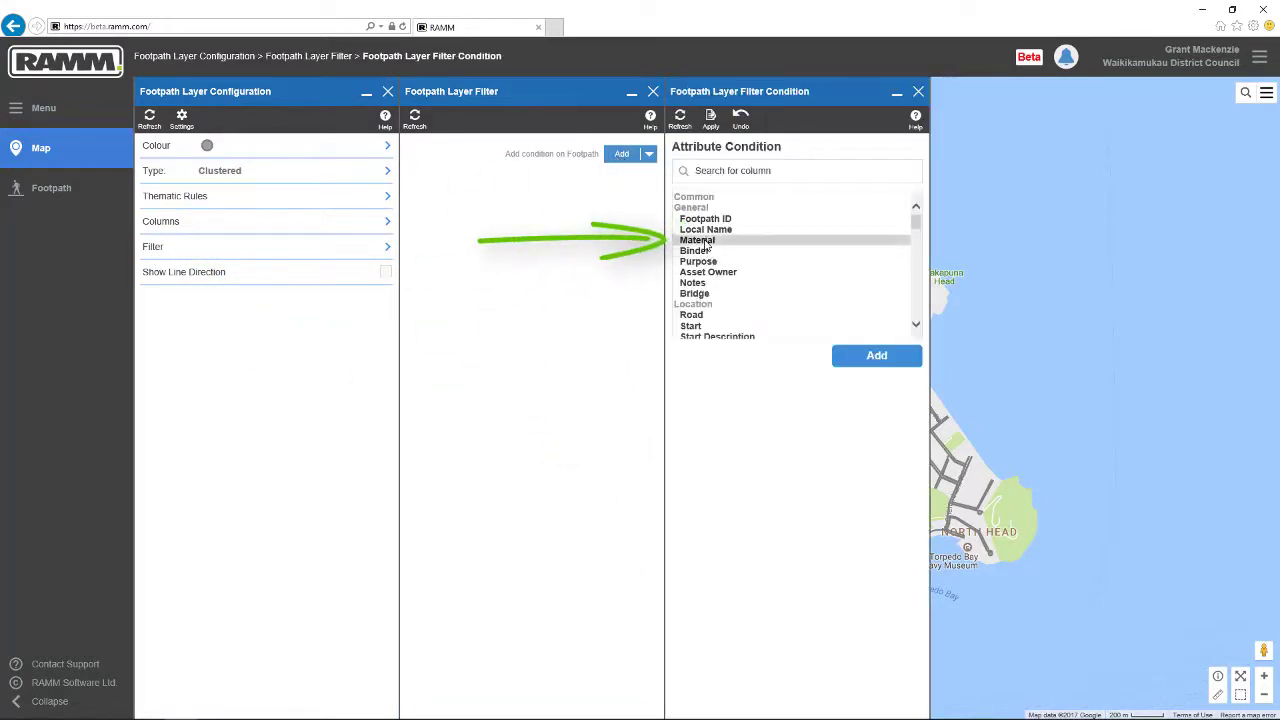
click(679, 385)
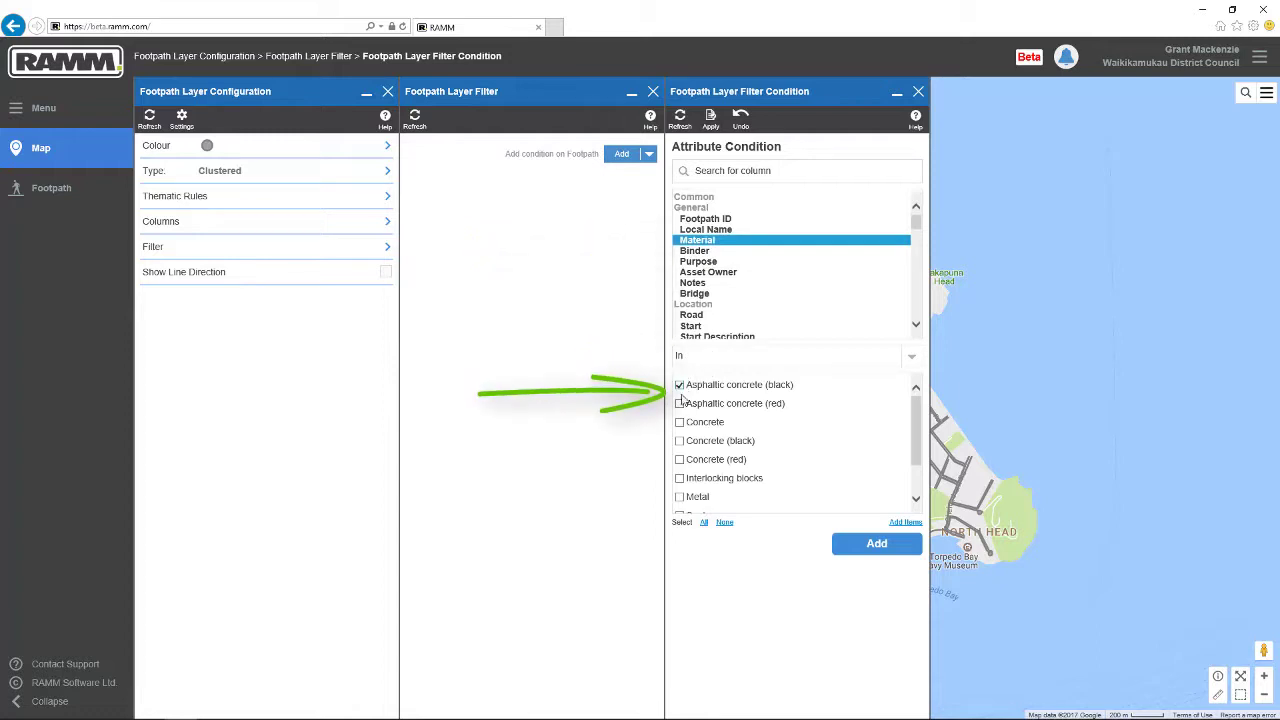
click(679, 404)
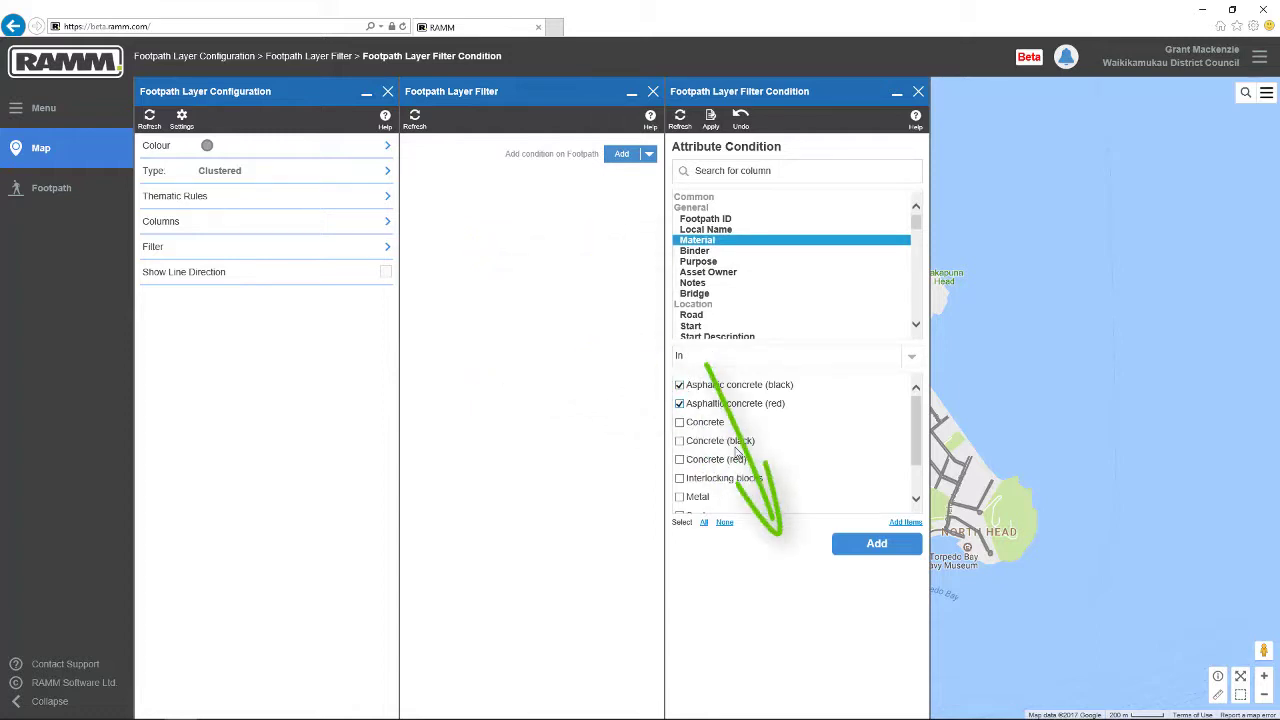
click(876, 545)
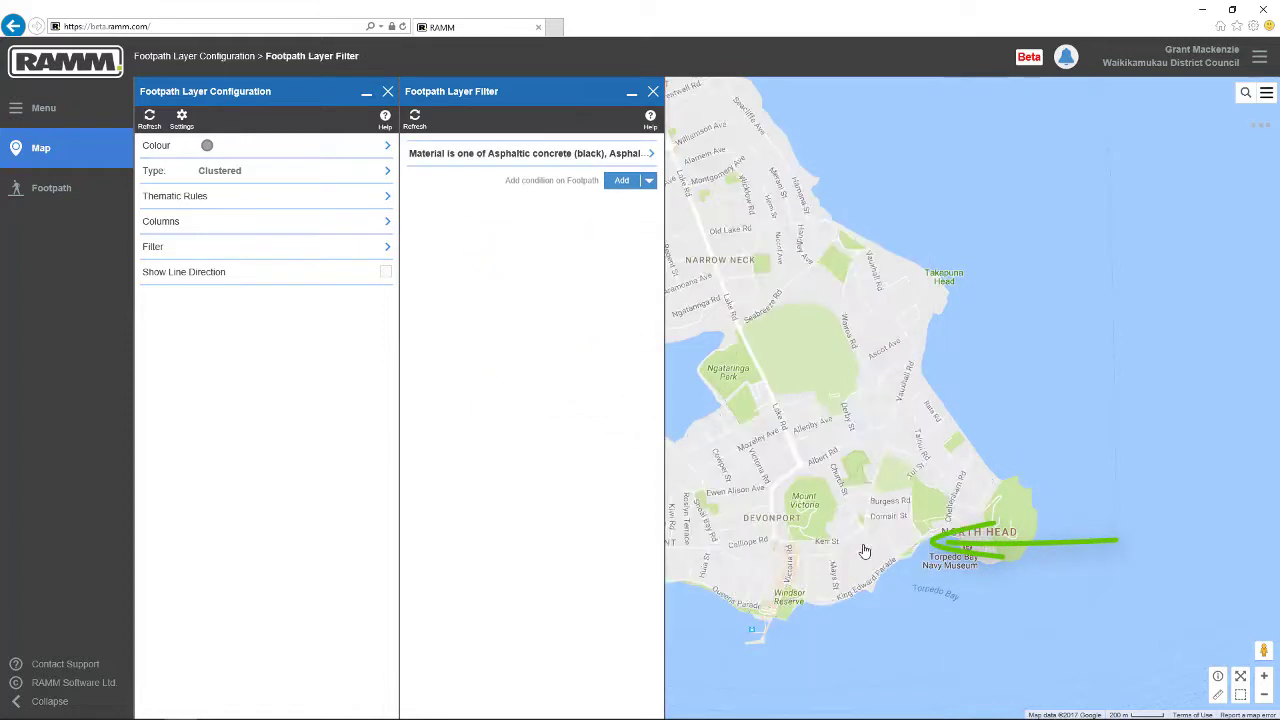
Add an Age greater-than-or-equal-to 20 condition and close the layer settings.
click(621, 182)
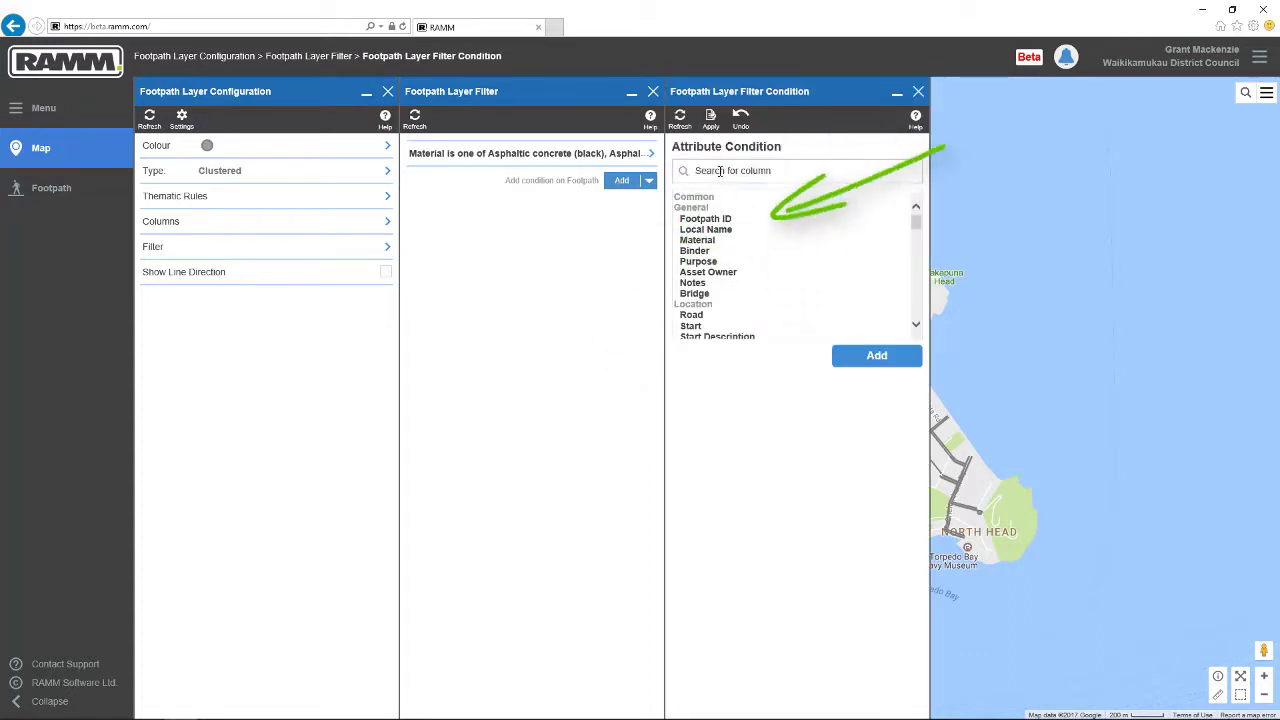
text(ag)
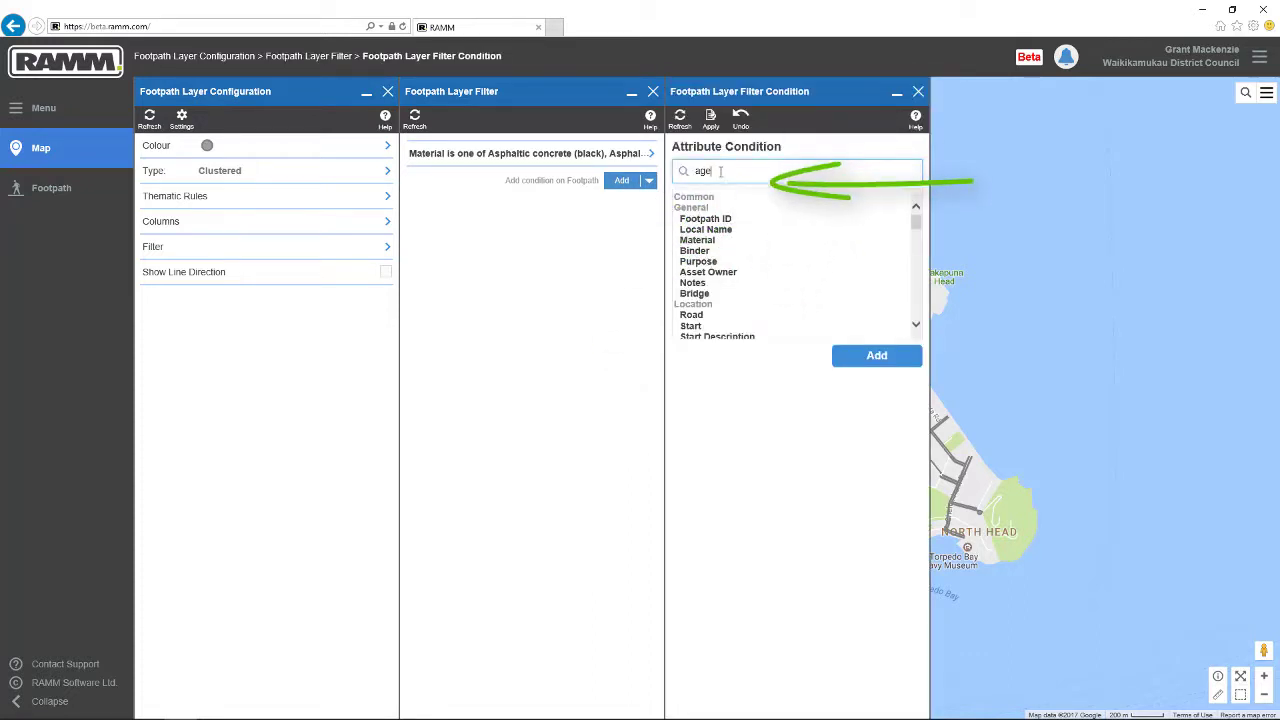
text(e)
click(705, 218)
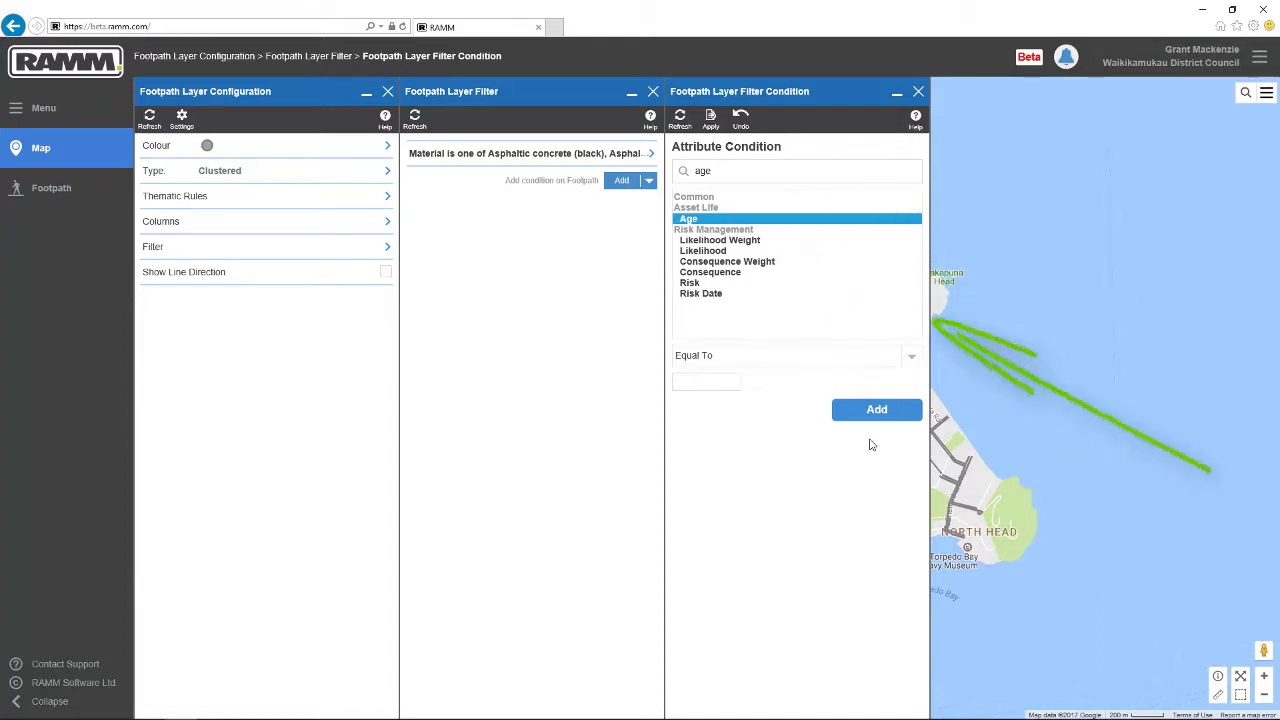
click(913, 358)
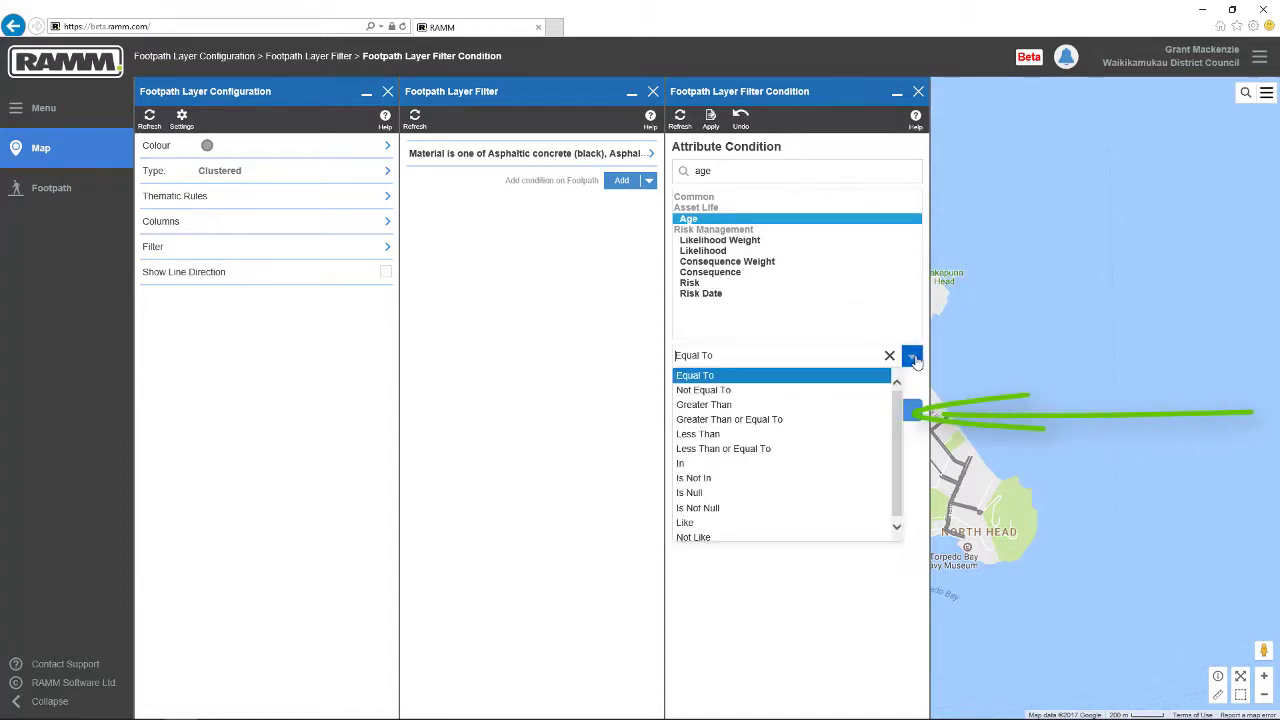
click(754, 418)
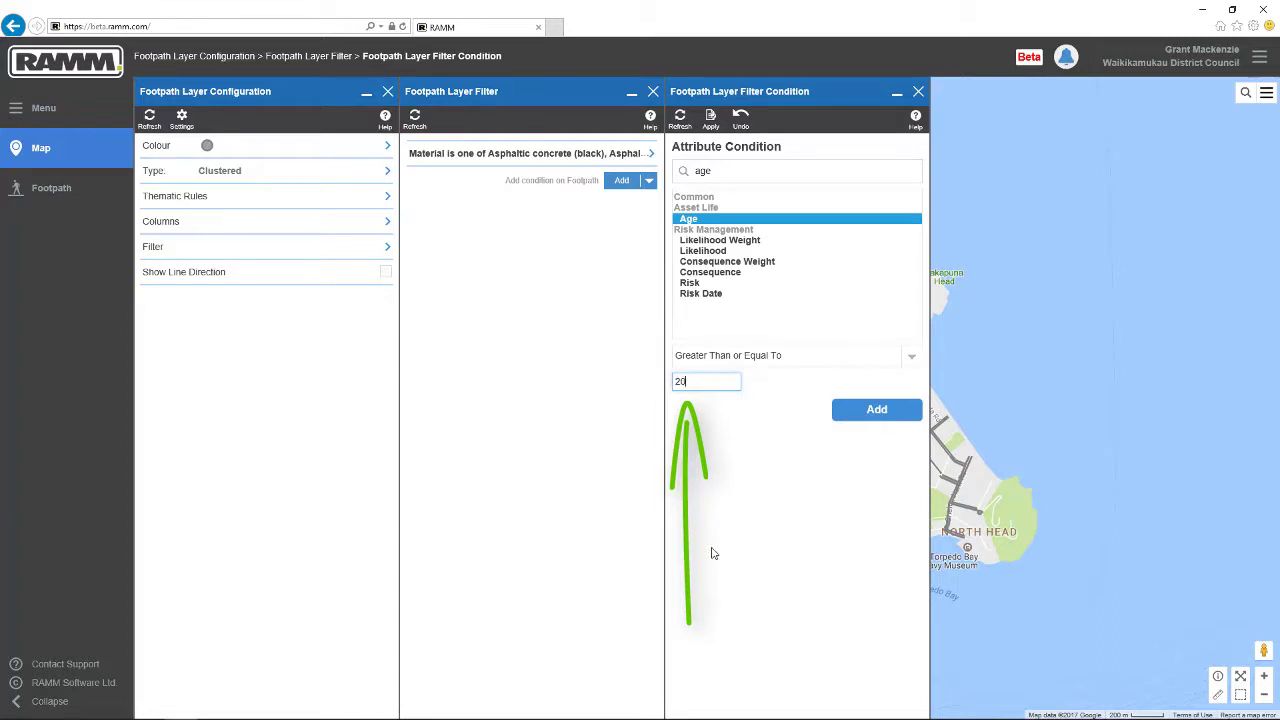
click(853, 410)
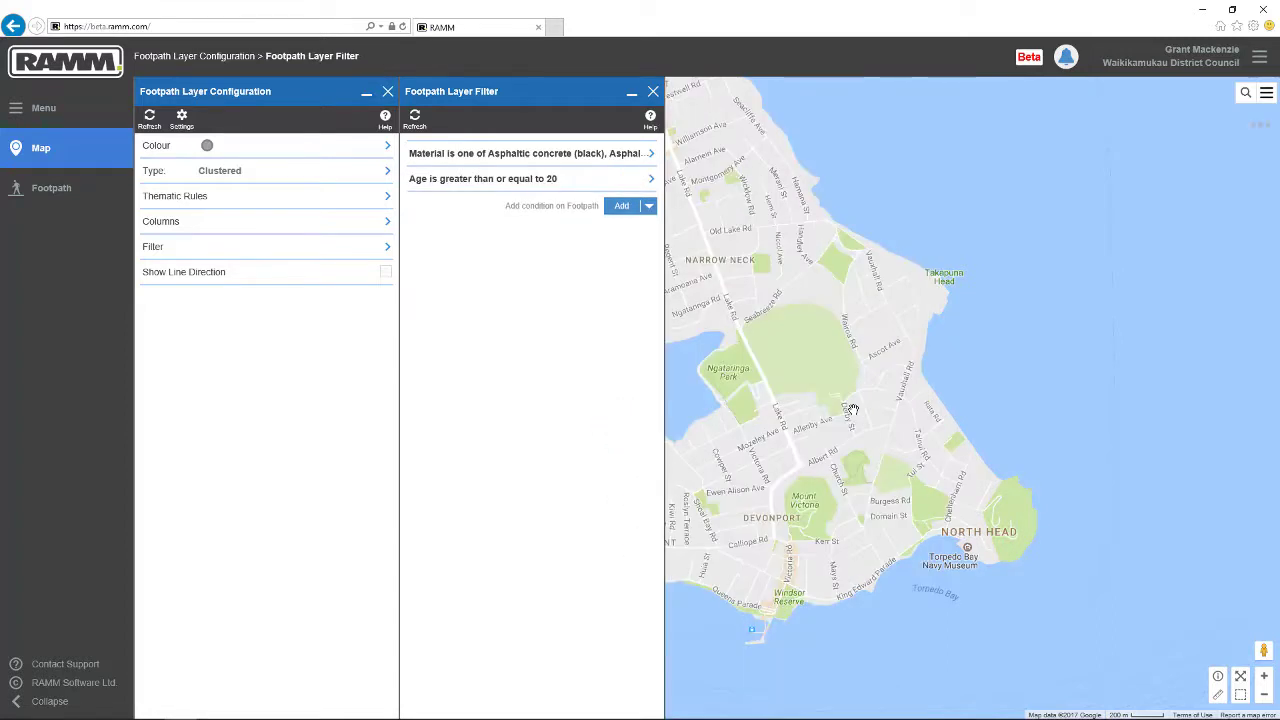
click(653, 91)
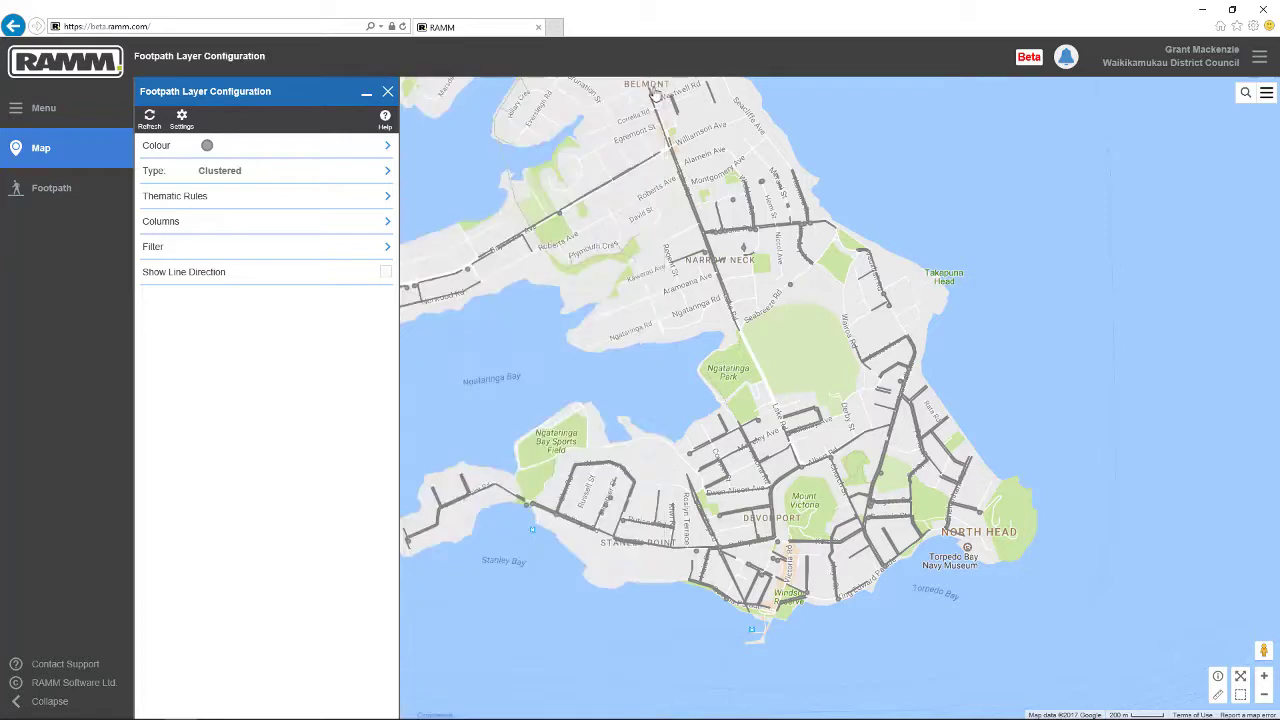
click(388, 93)
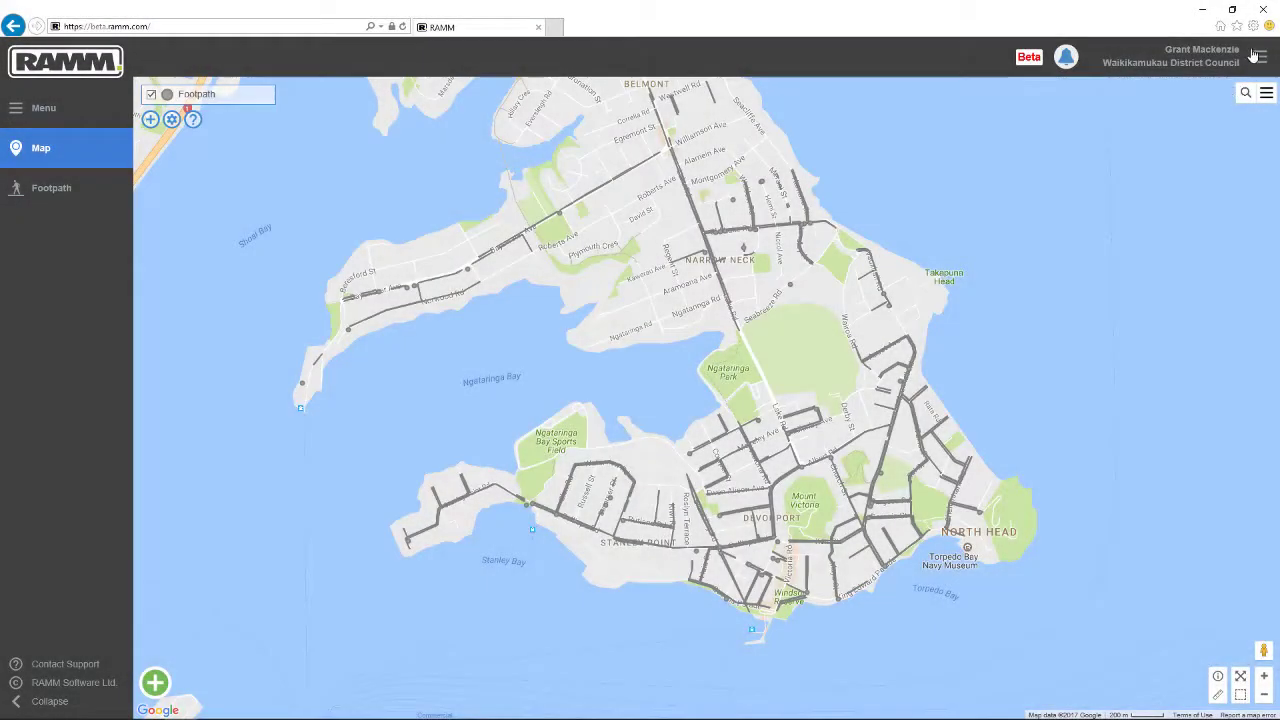
click(1253, 25)
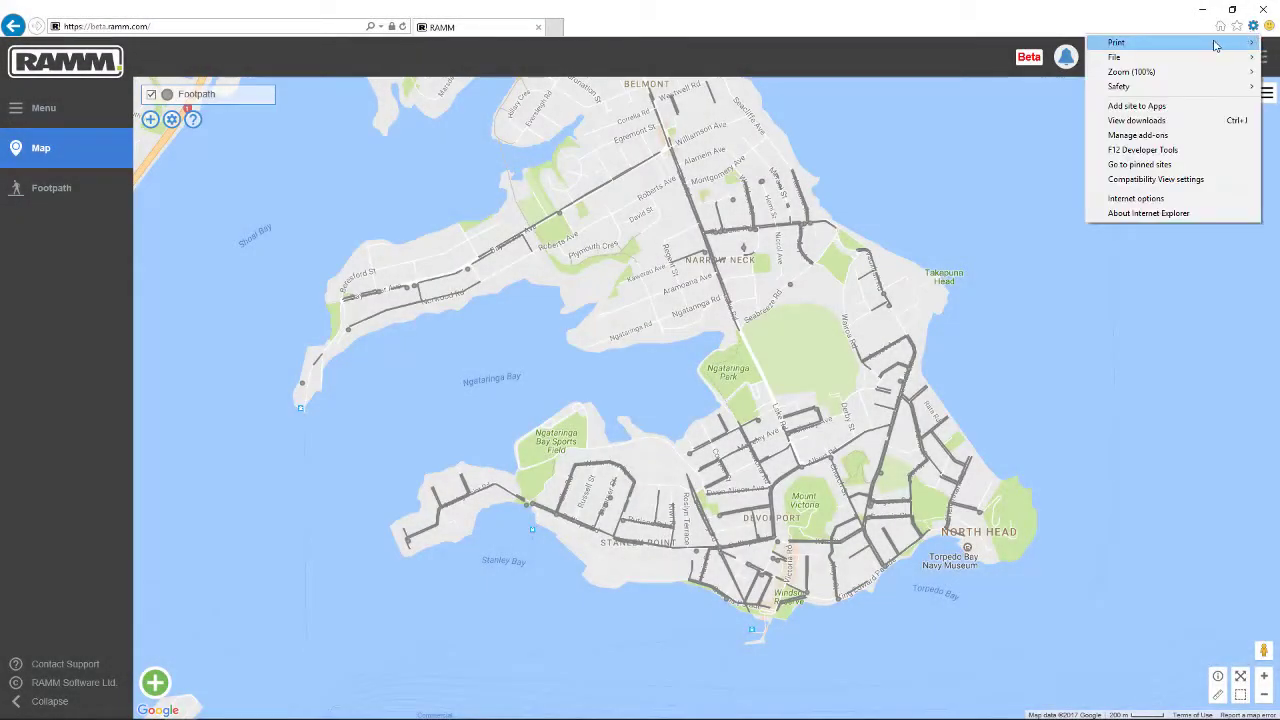
mouse_move(1203, 48)
click(1022, 57)
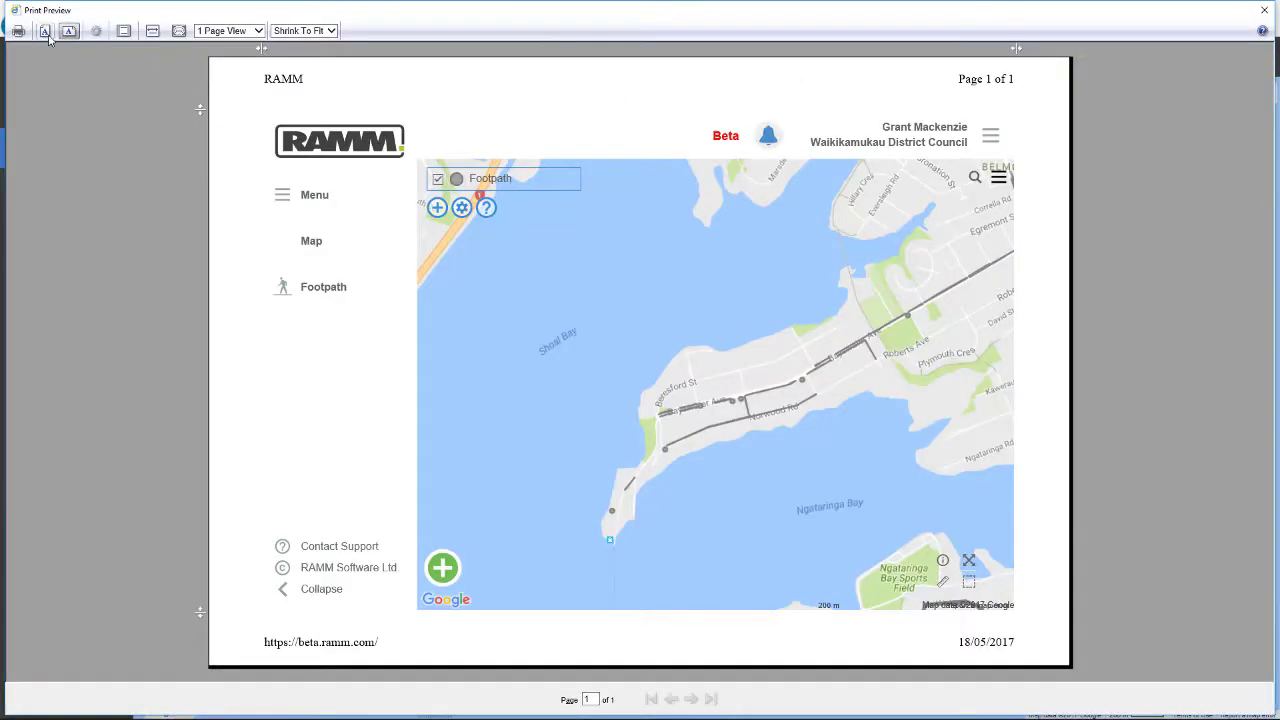
click(46, 35)
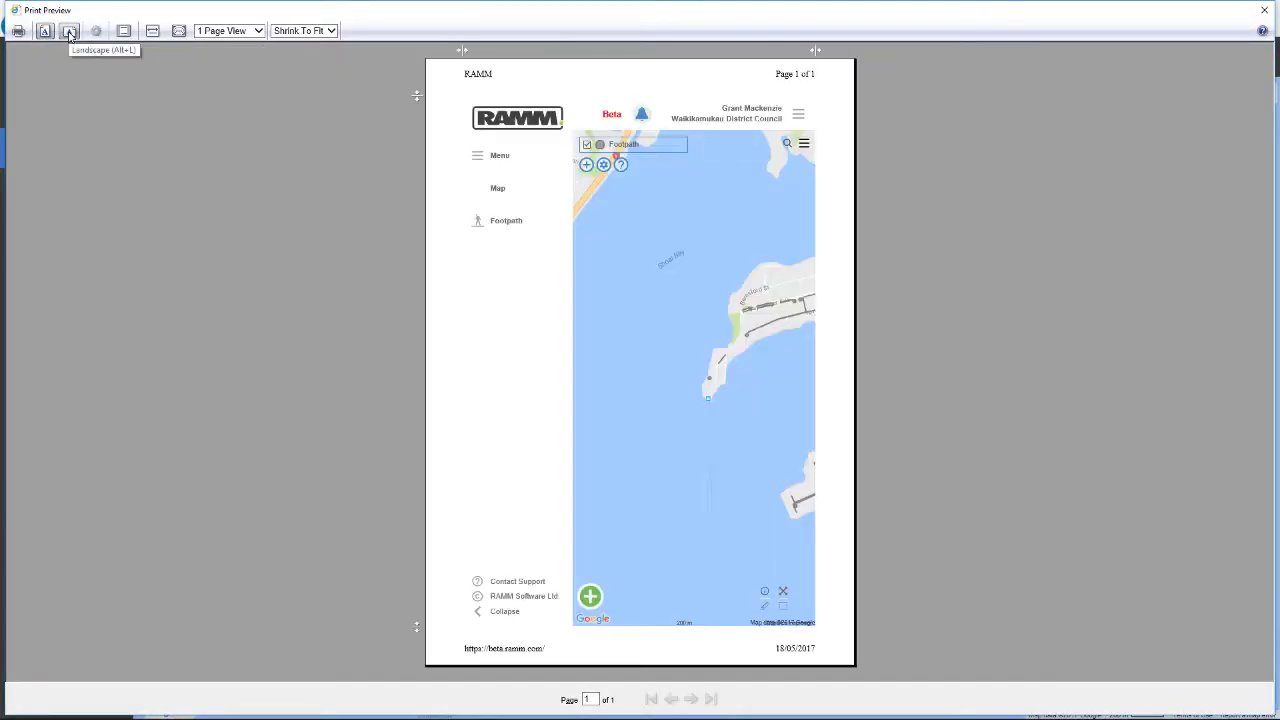
click(70, 33)
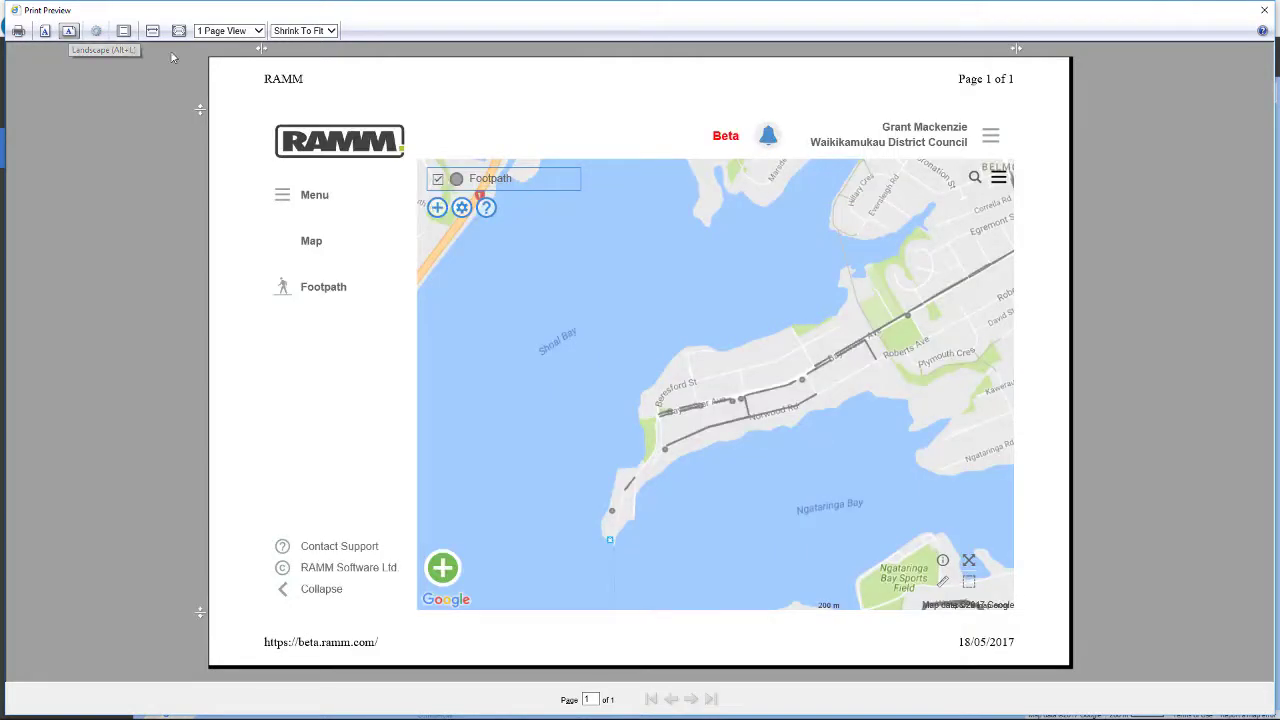
click(331, 32)
click(296, 61)
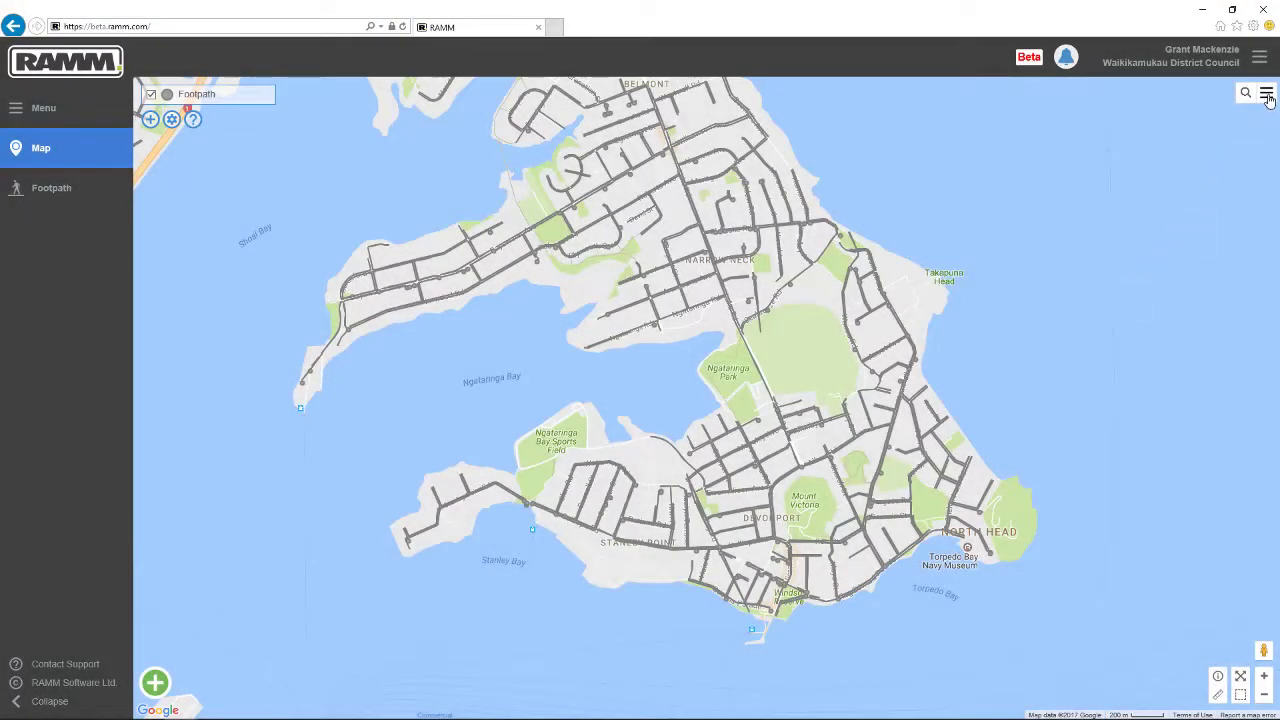
Switch the basemap to Satellite and bring up the footpath layer's colour settings.
click(1266, 94)
click(1141, 150)
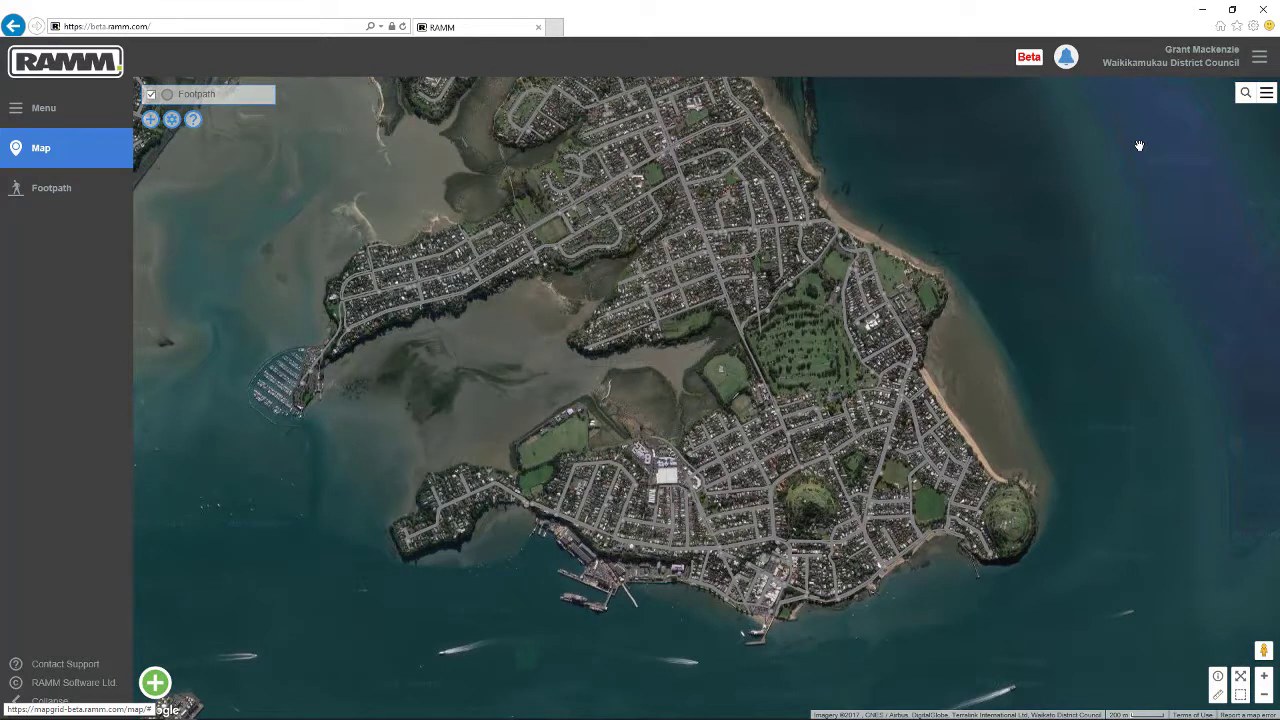
click(199, 97)
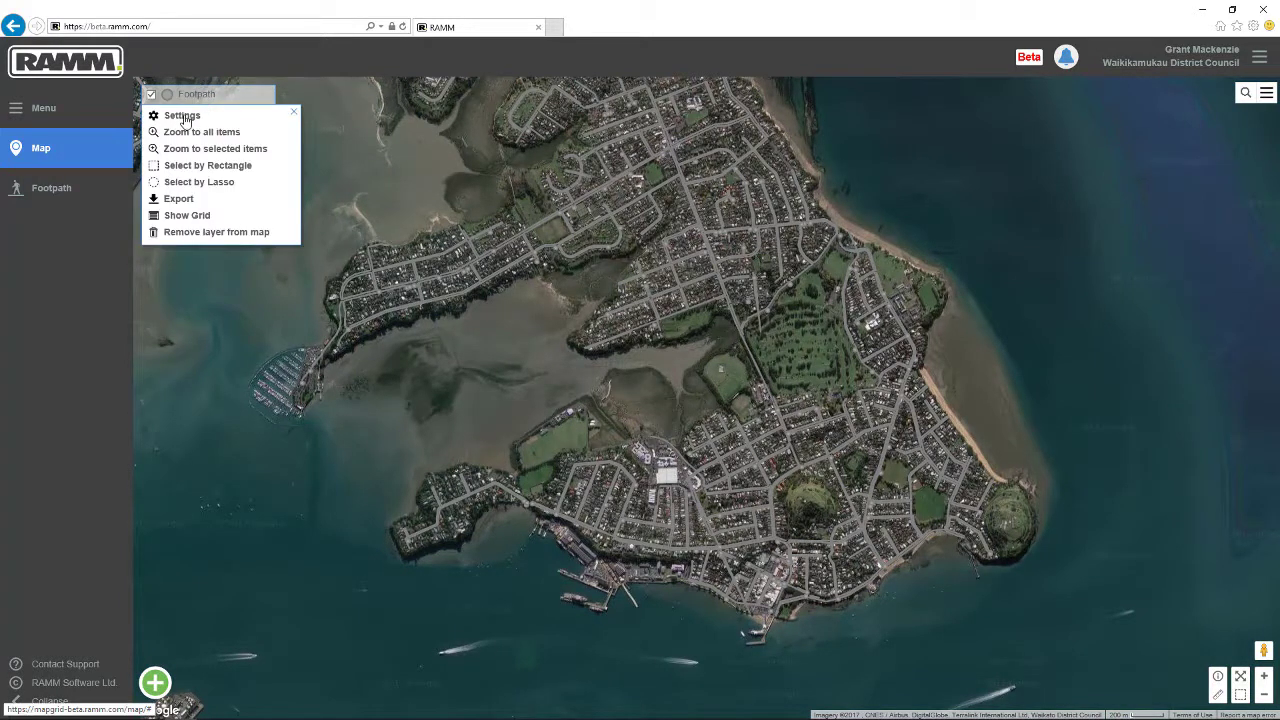
click(183, 116)
click(333, 155)
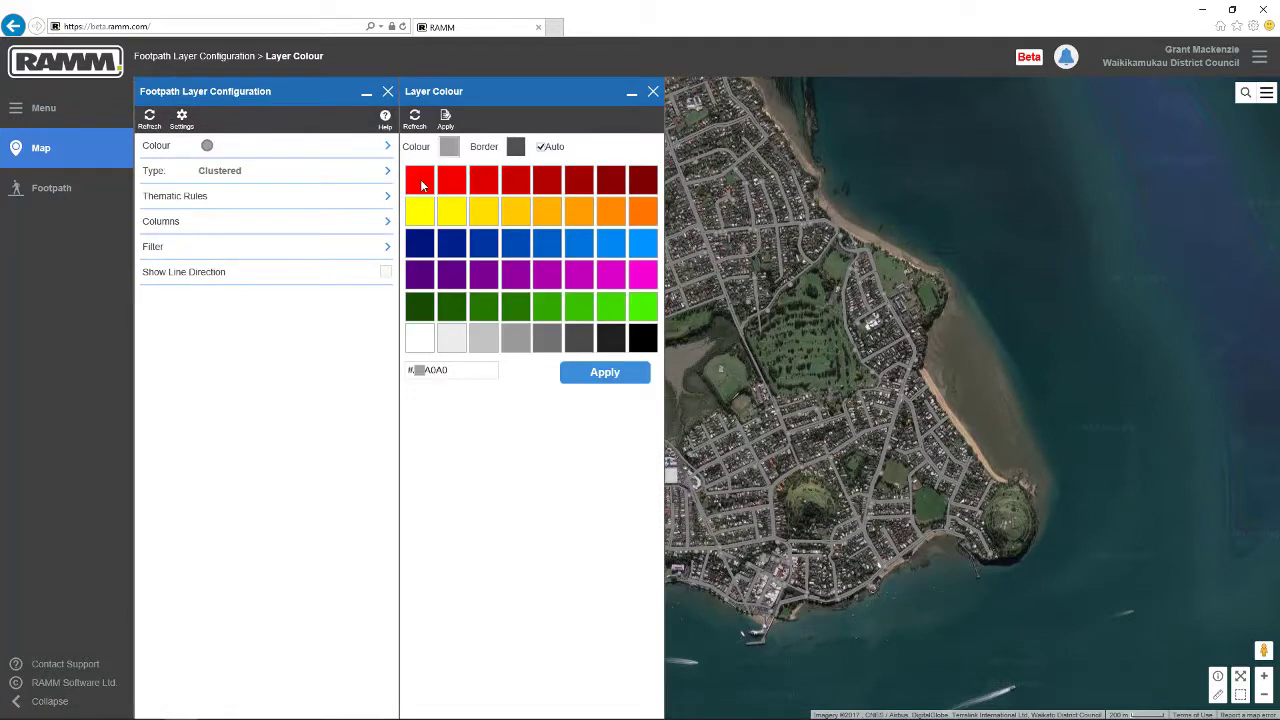
Choose red as the footpath layer colour.
click(605, 373)
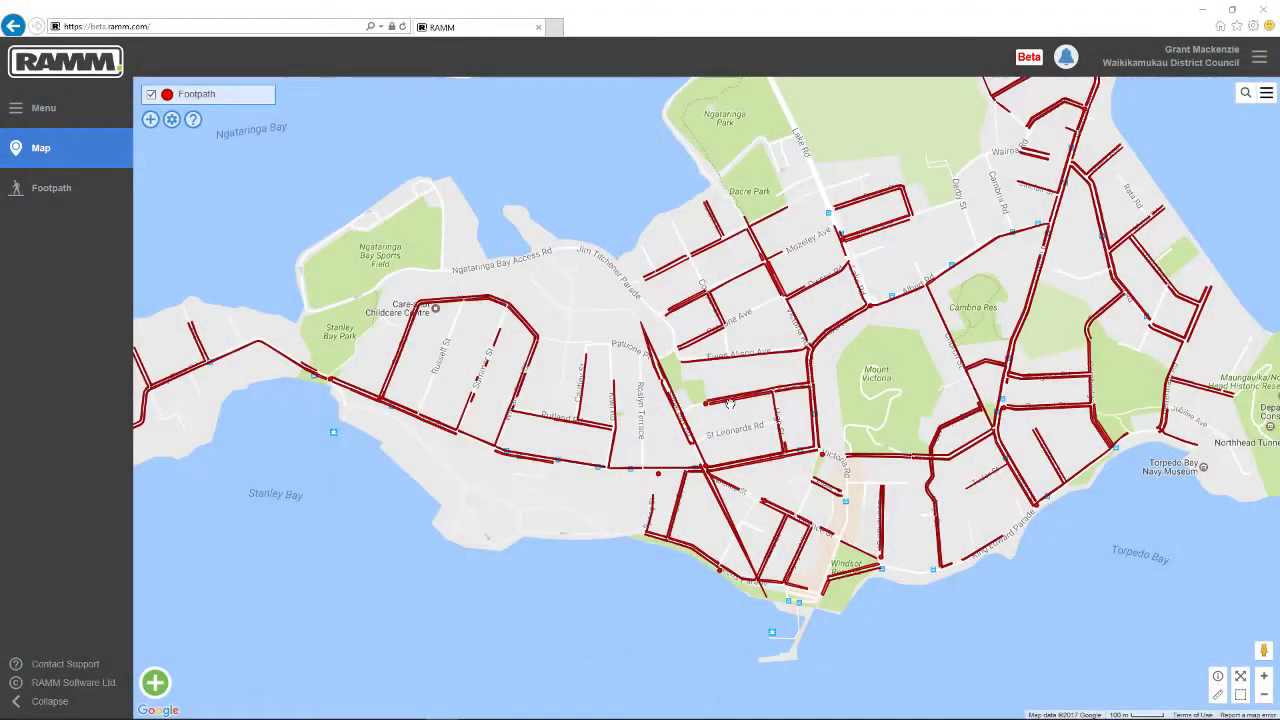
click(733, 404)
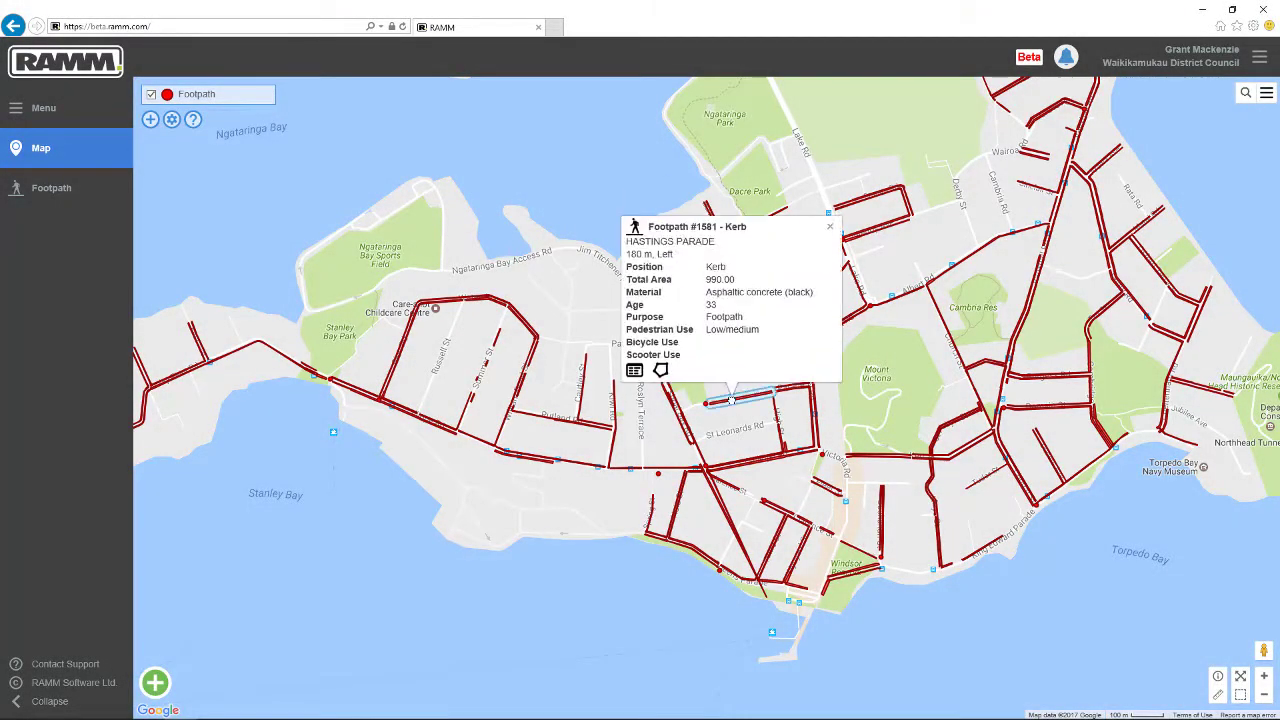
click(635, 371)
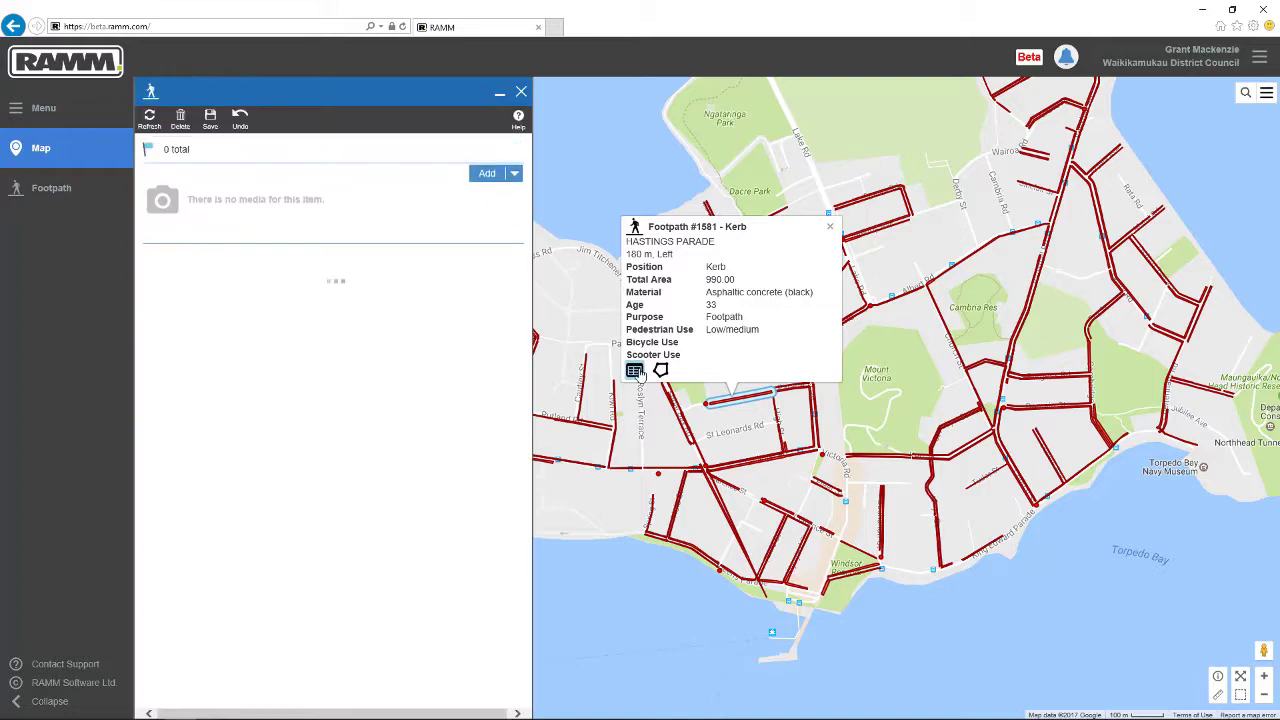
click(521, 93)
click(661, 371)
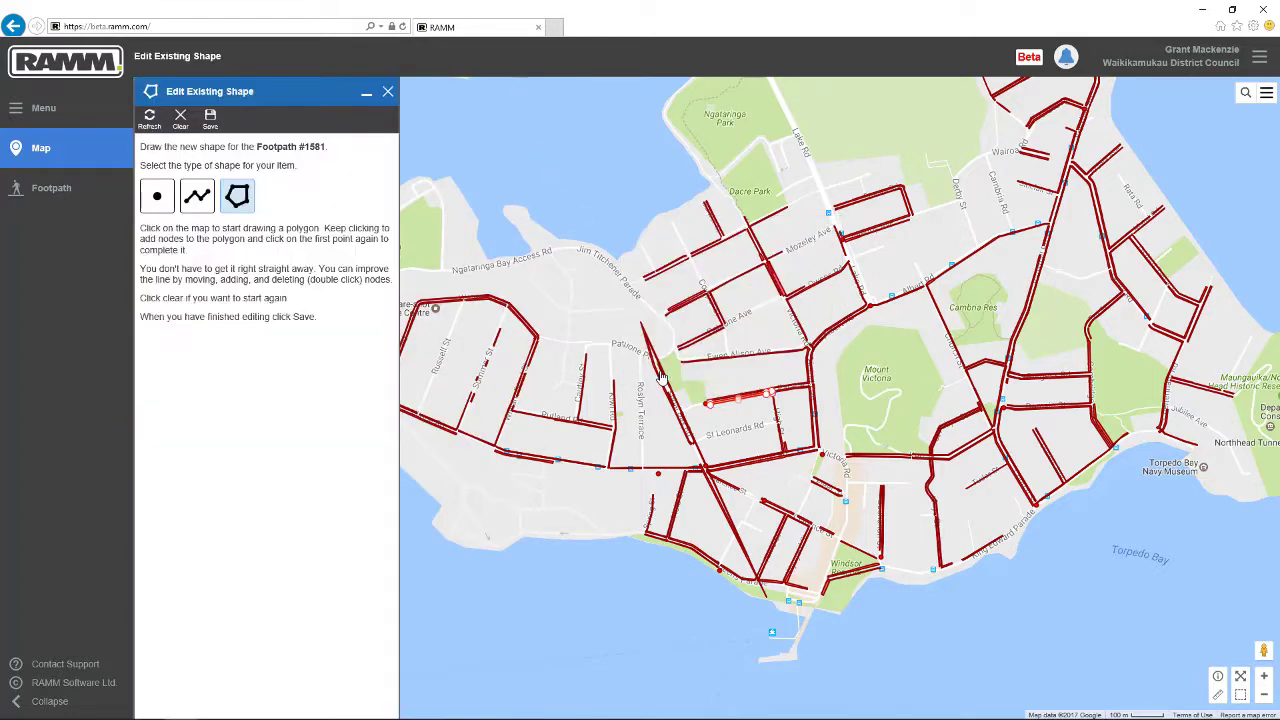
click(388, 94)
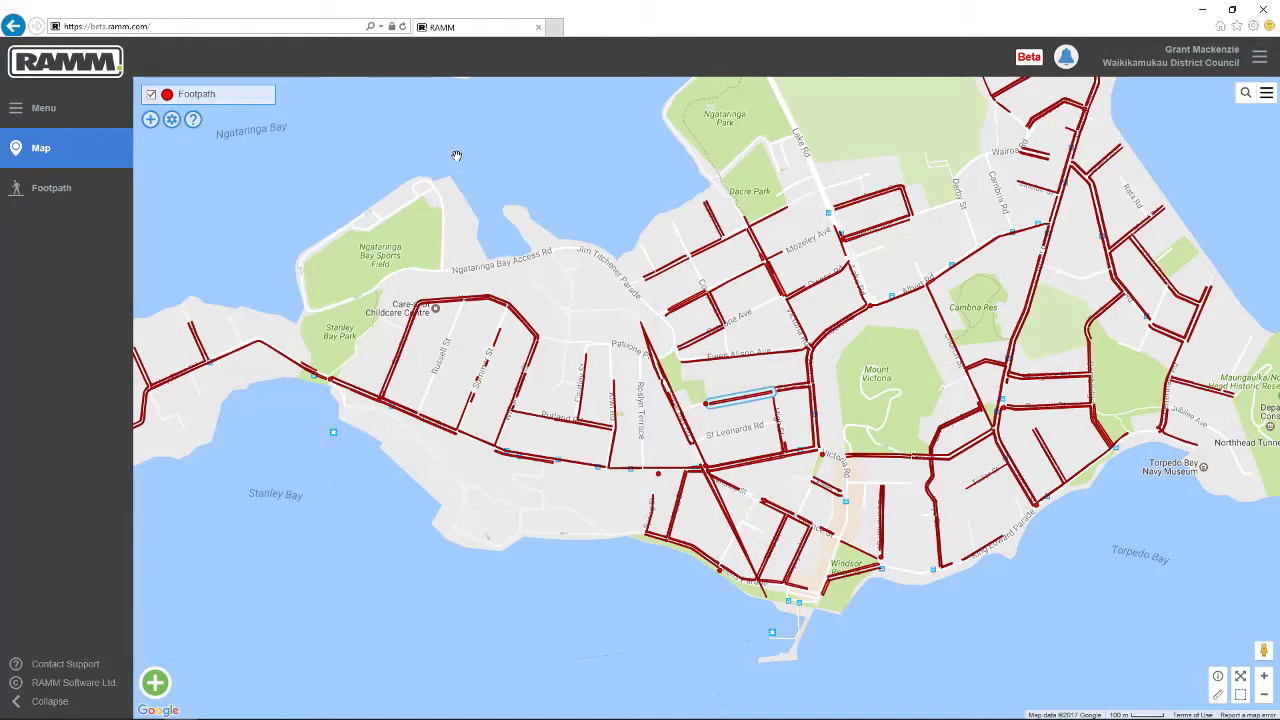
Lasso-select footpaths around the central peninsula streets and list them in the sidebar.
click(198, 100)
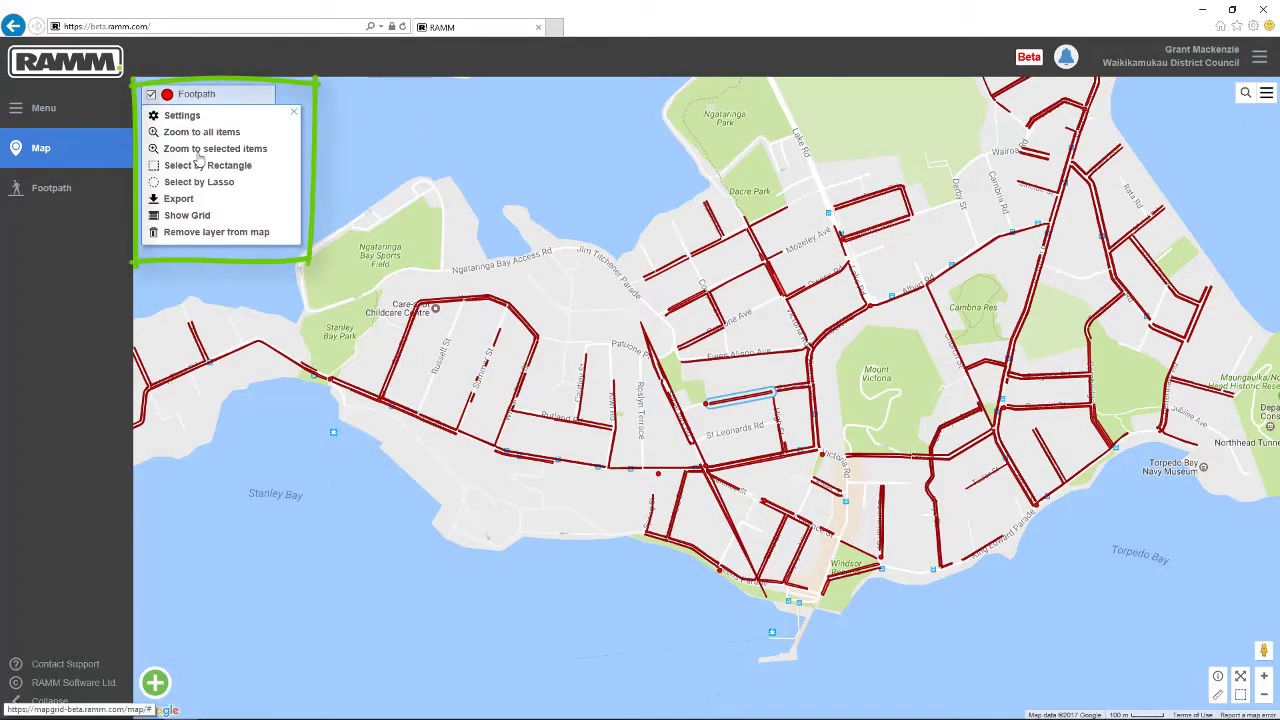
click(193, 183)
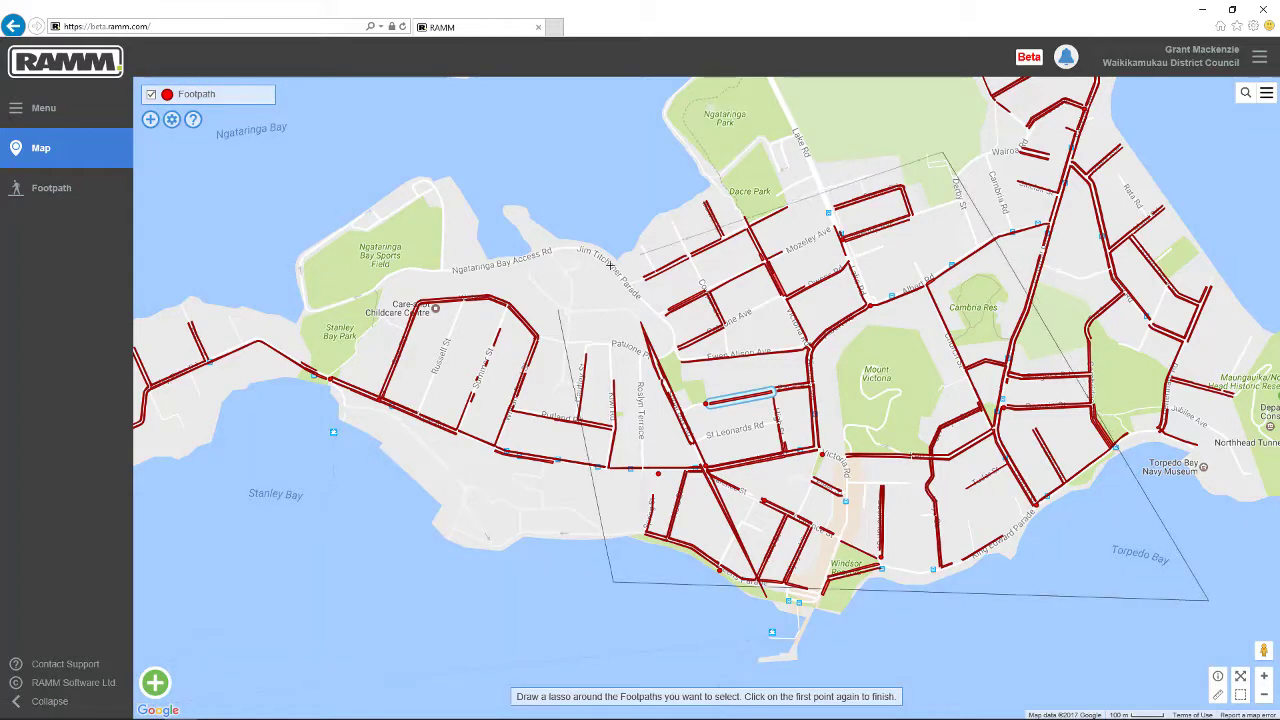
click(558, 316)
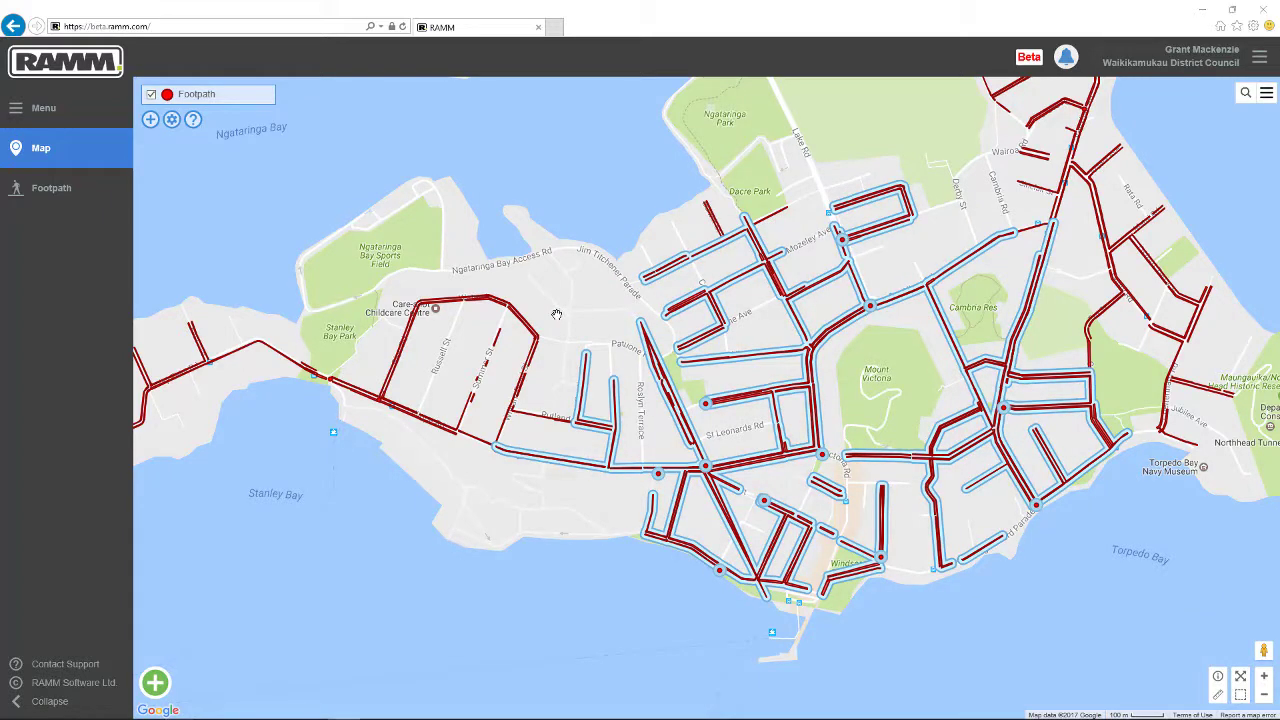
click(57, 192)
drag(379, 290, 383, 410)
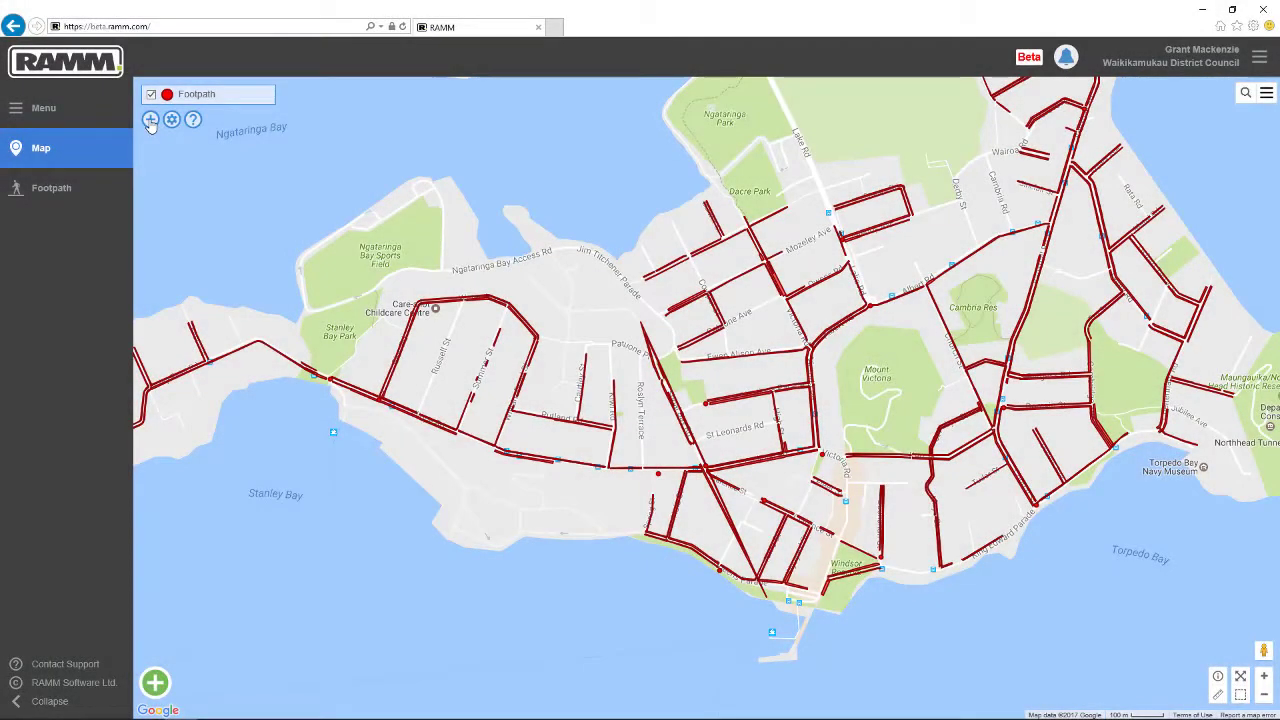
click(150, 120)
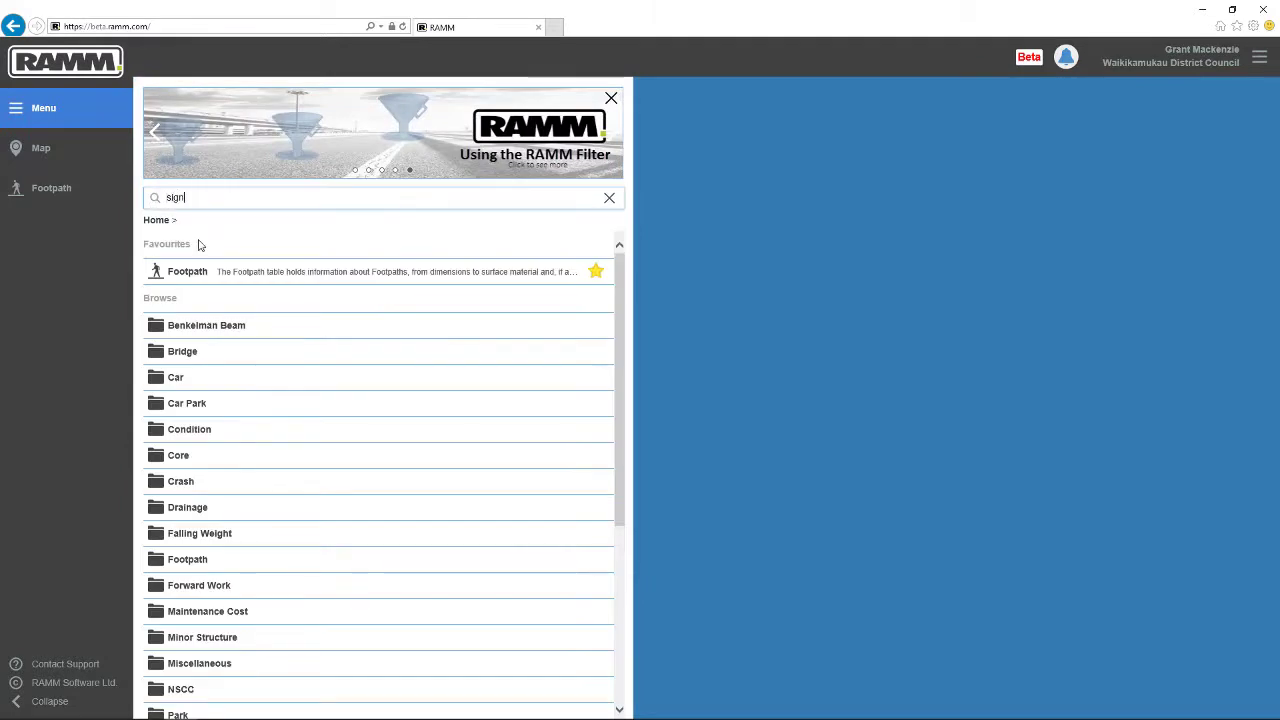
click(208, 273)
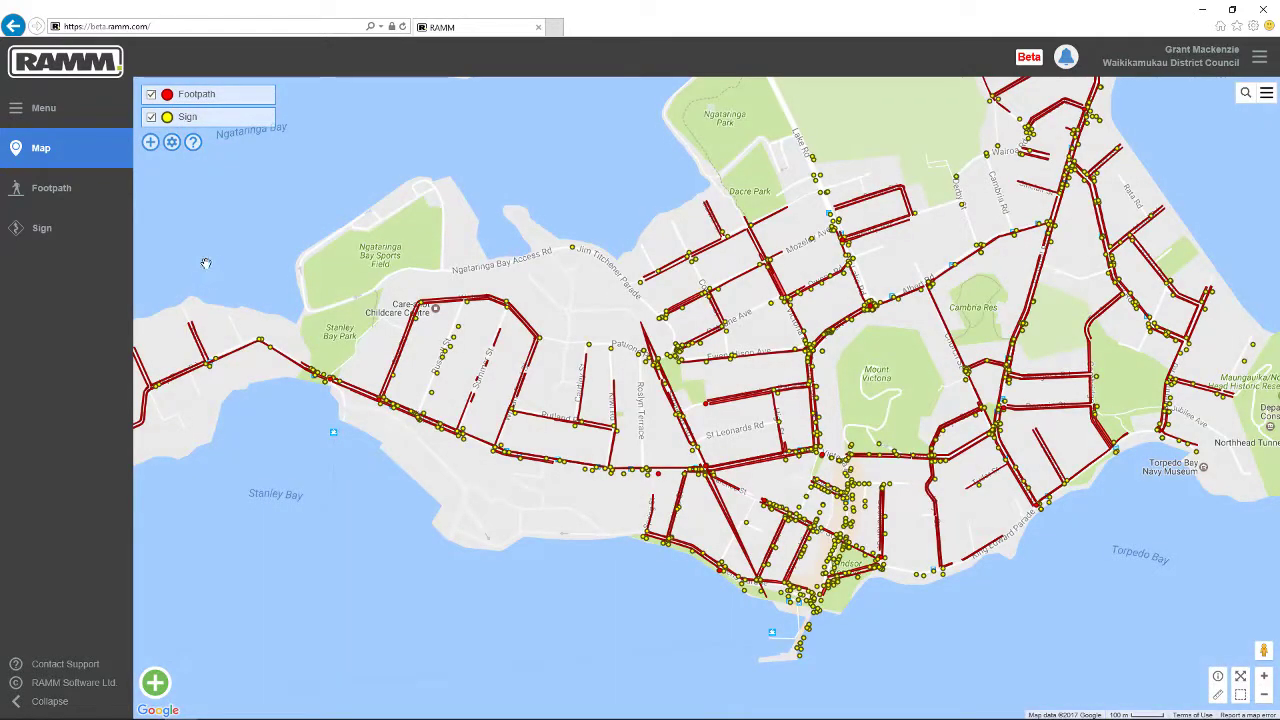
click(217, 122)
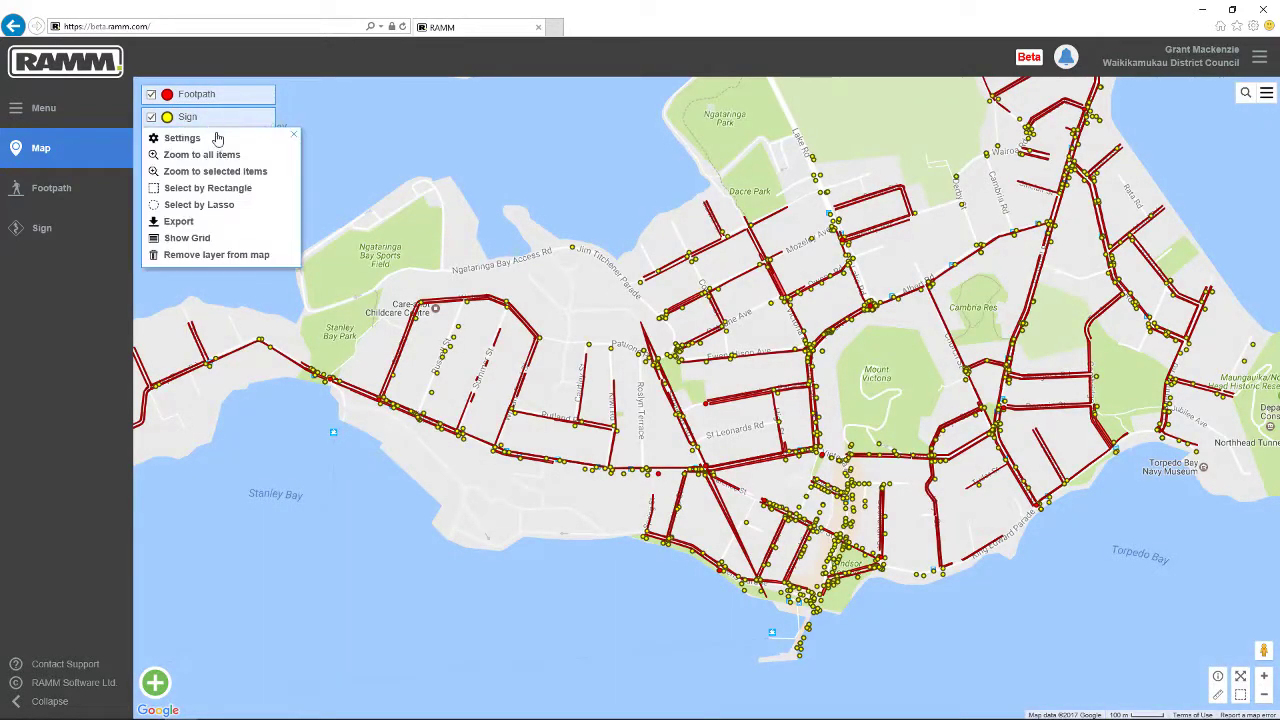
click(256, 256)
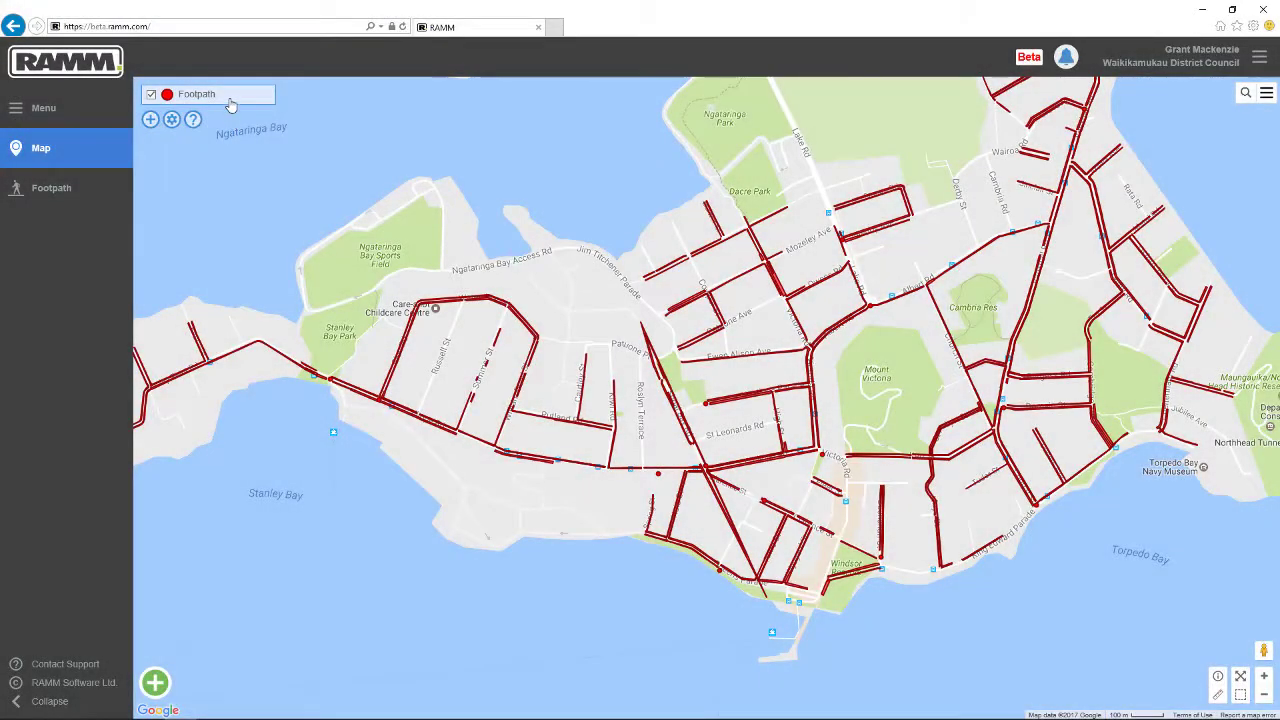
click(231, 100)
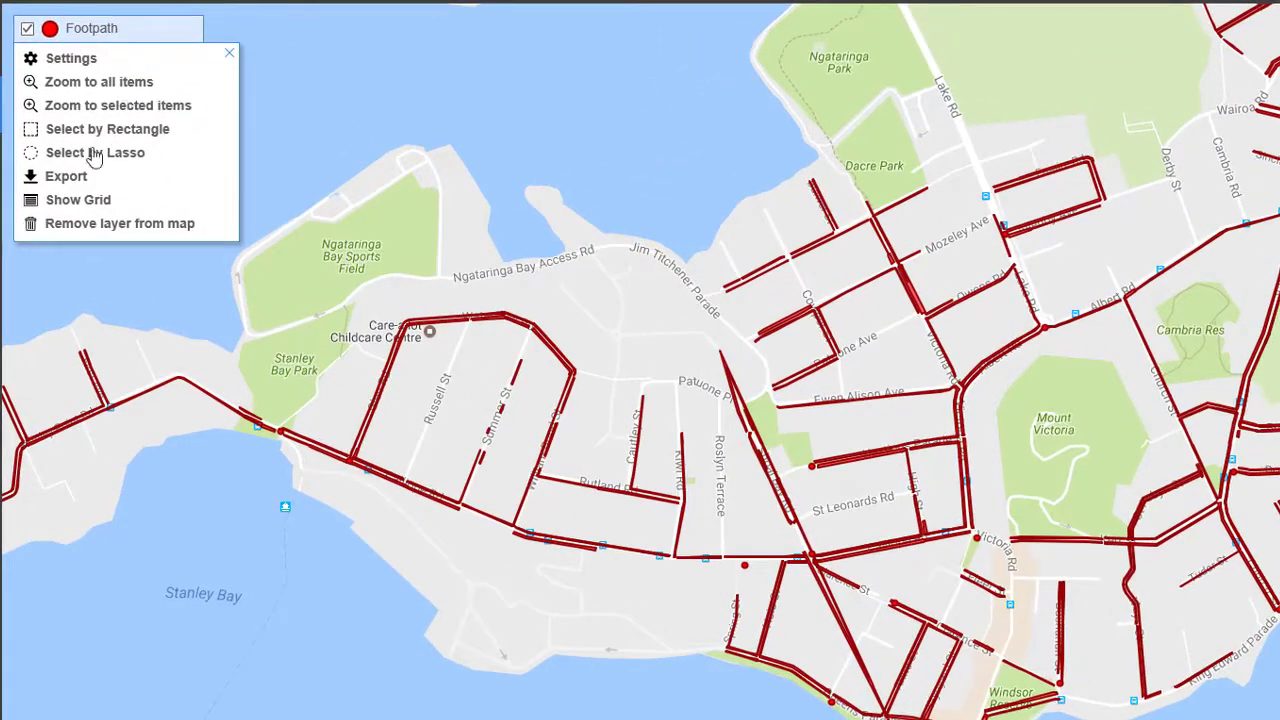
Set the footpath export Selection to Selected items.
click(82, 182)
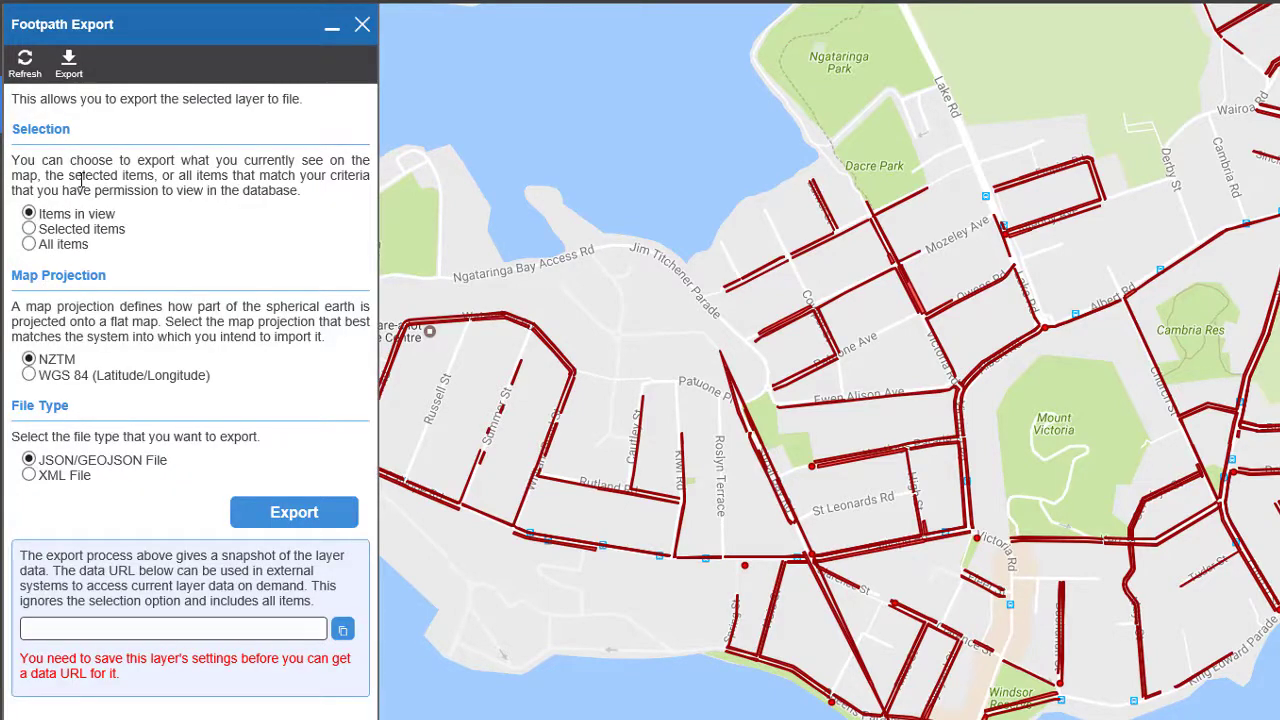
click(29, 229)
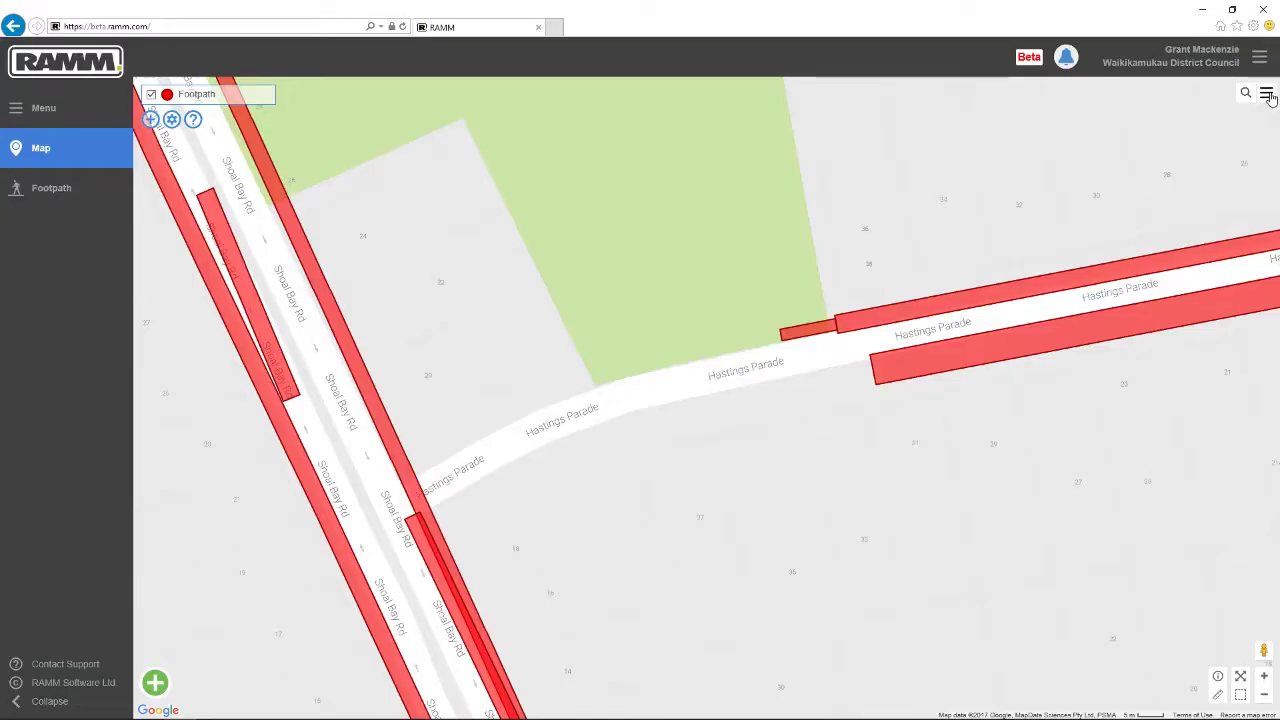
Switch to satellite imagery and start a new Footpath asset drawn as a polygon.
click(1267, 93)
click(1140, 149)
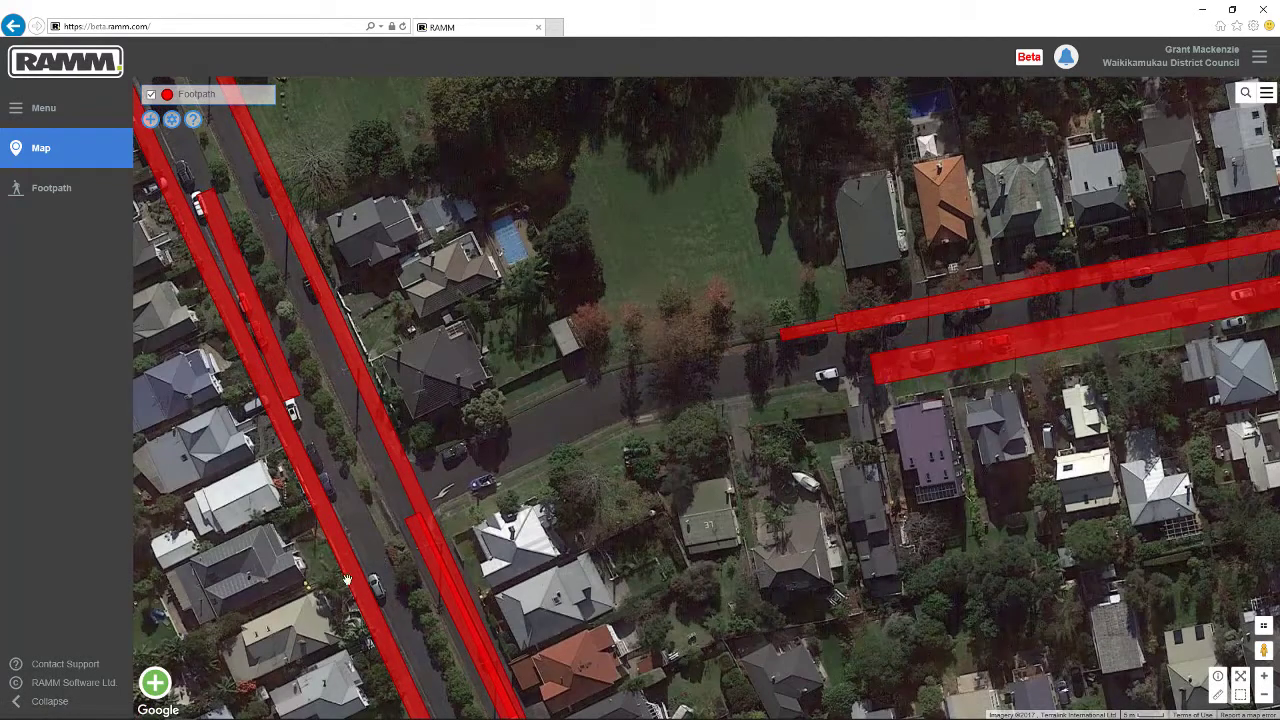
click(157, 692)
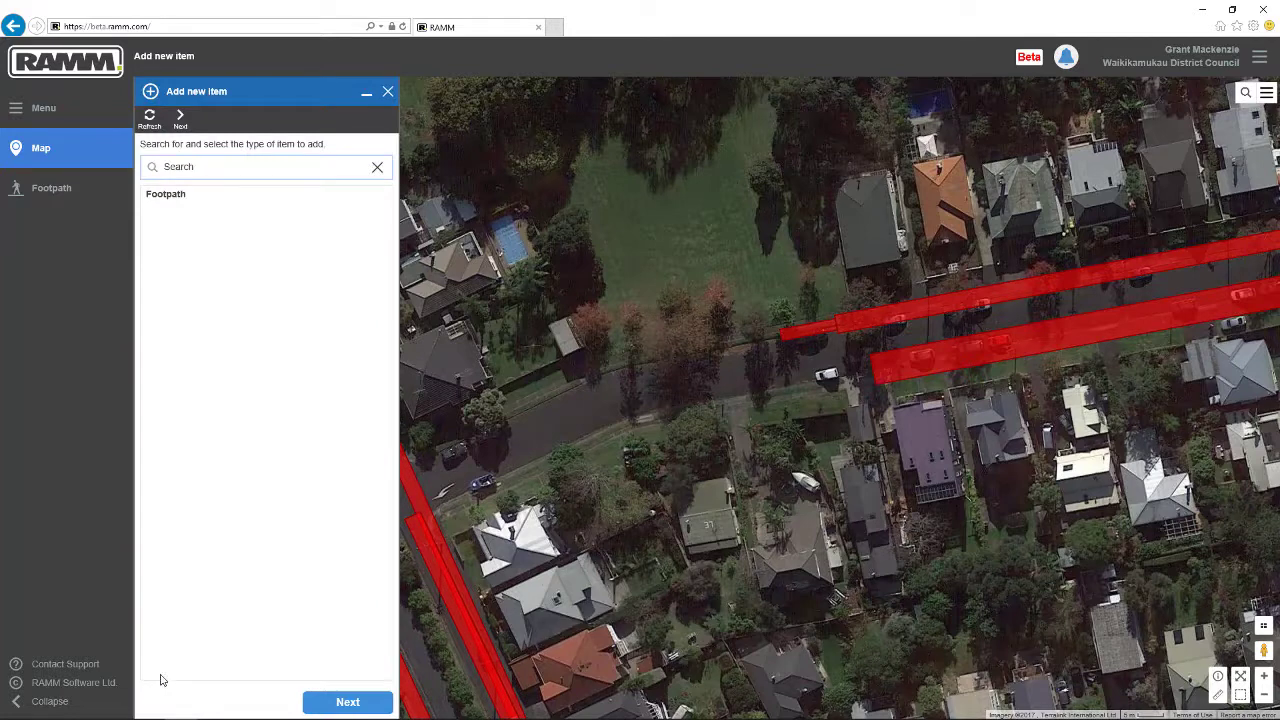
click(165, 194)
click(345, 701)
click(239, 197)
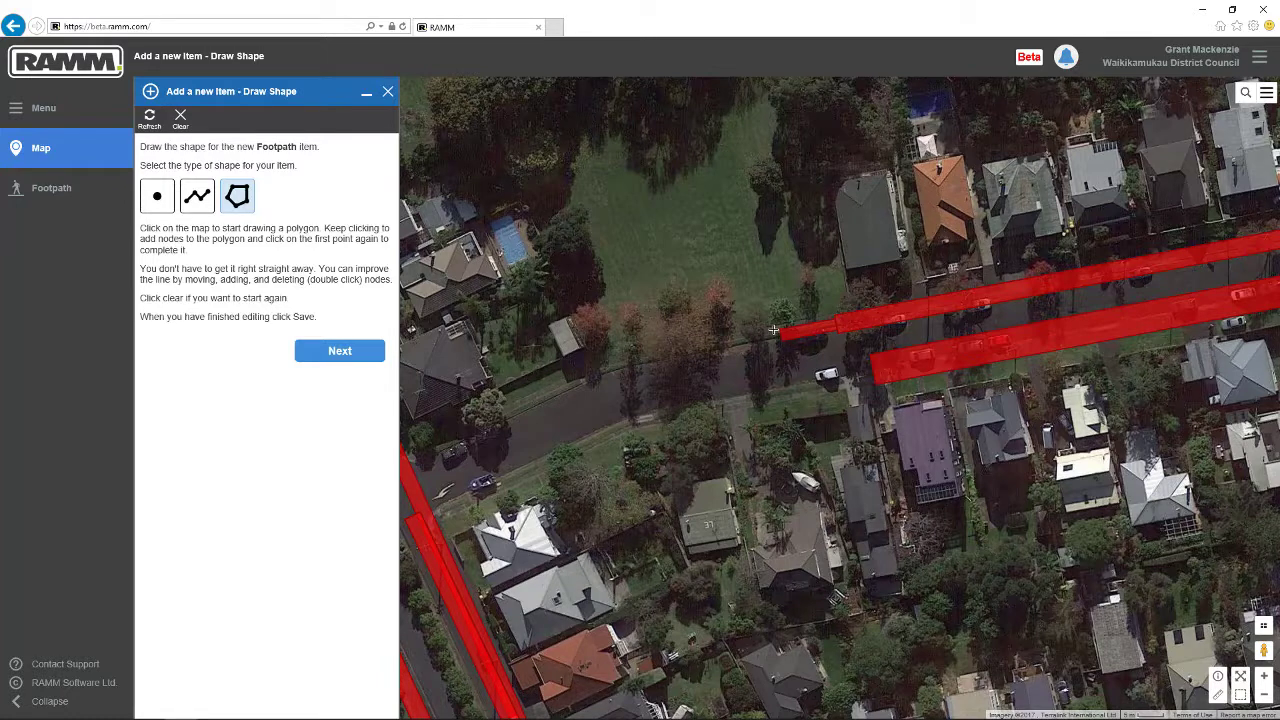
Outline the four-corner footpath polygon westward along Hastings Parade and continue.
click(610, 362)
click(612, 374)
click(777, 343)
click(775, 332)
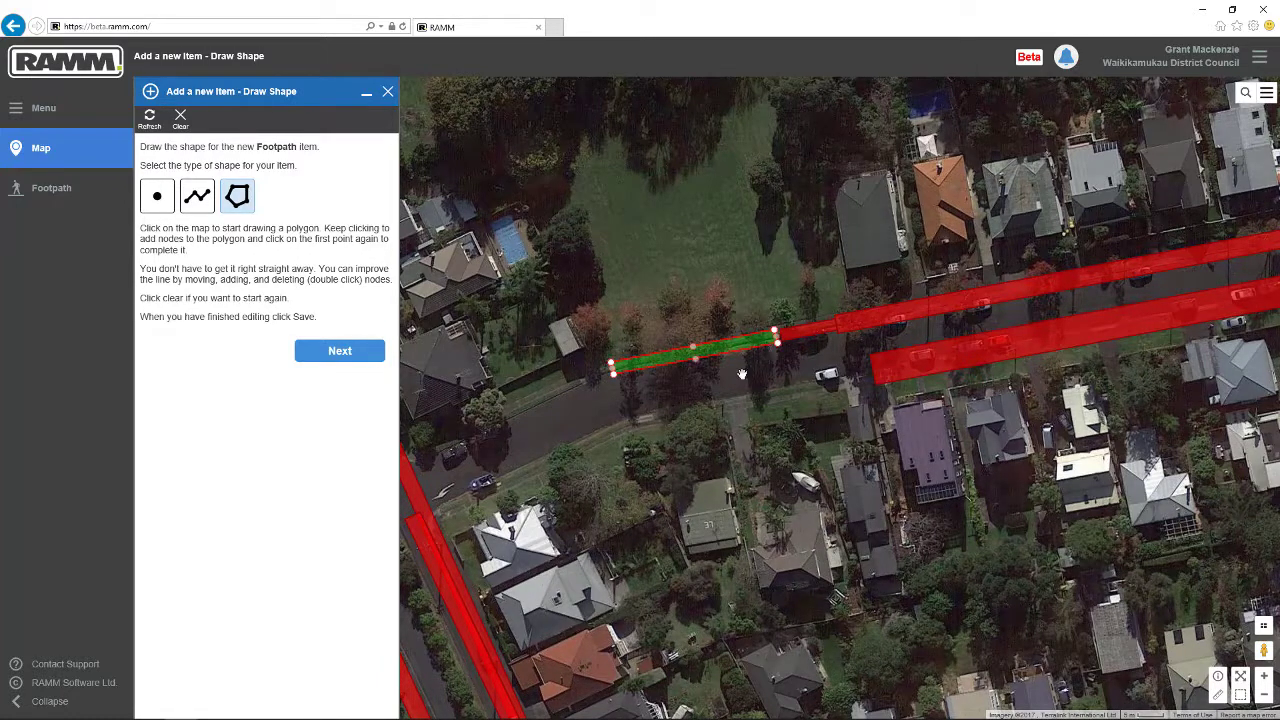
click(343, 358)
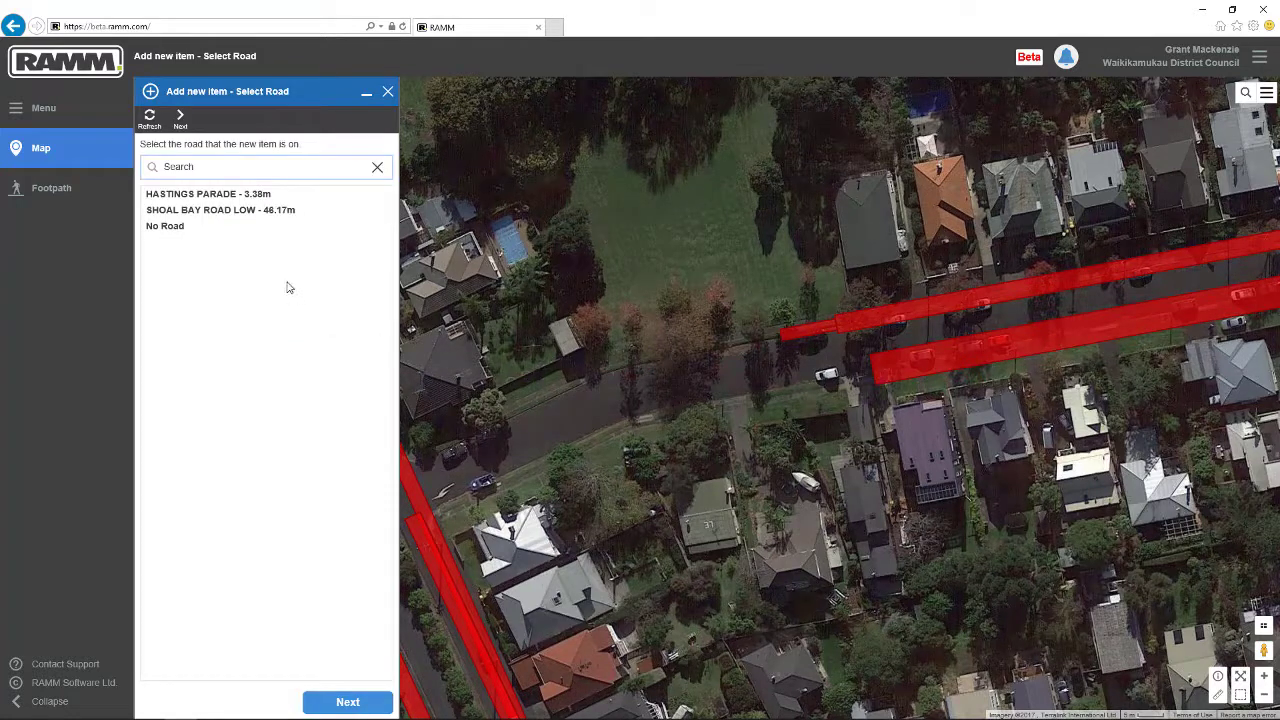
Place the footpath on HASTINGS PARADE and save it as 'Hastings 3', footpath #9851.
click(250, 199)
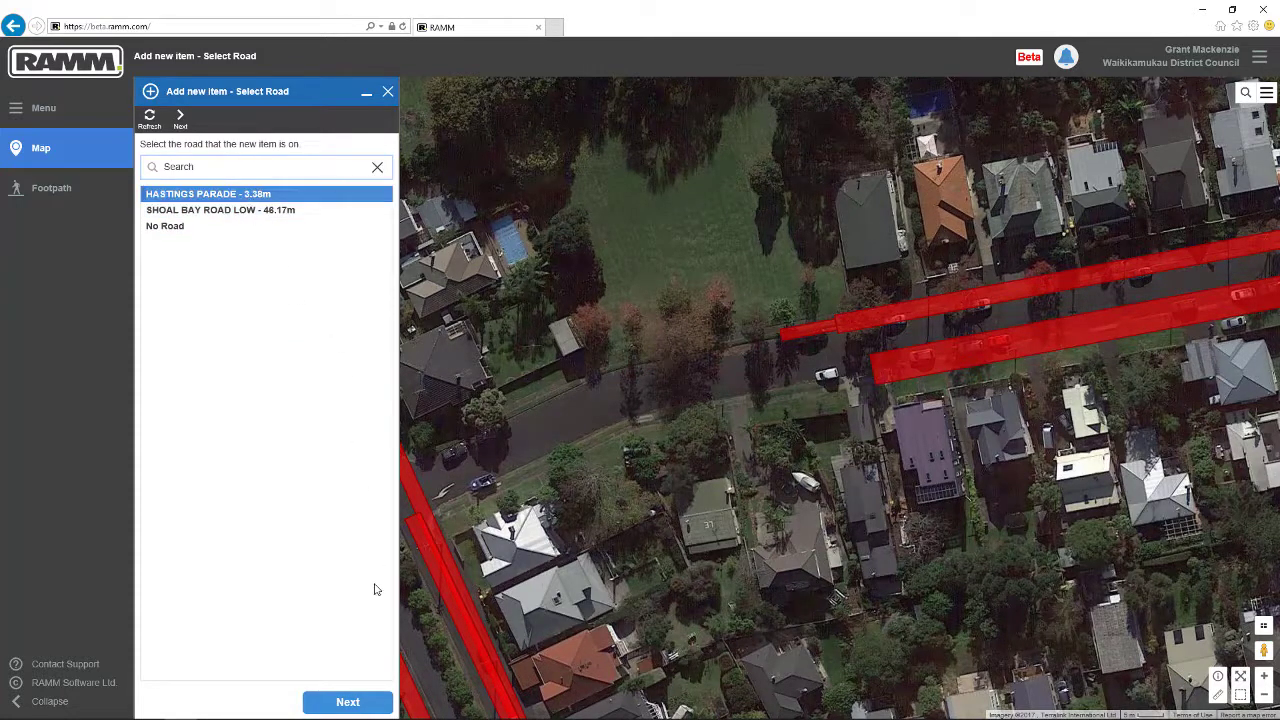
click(350, 702)
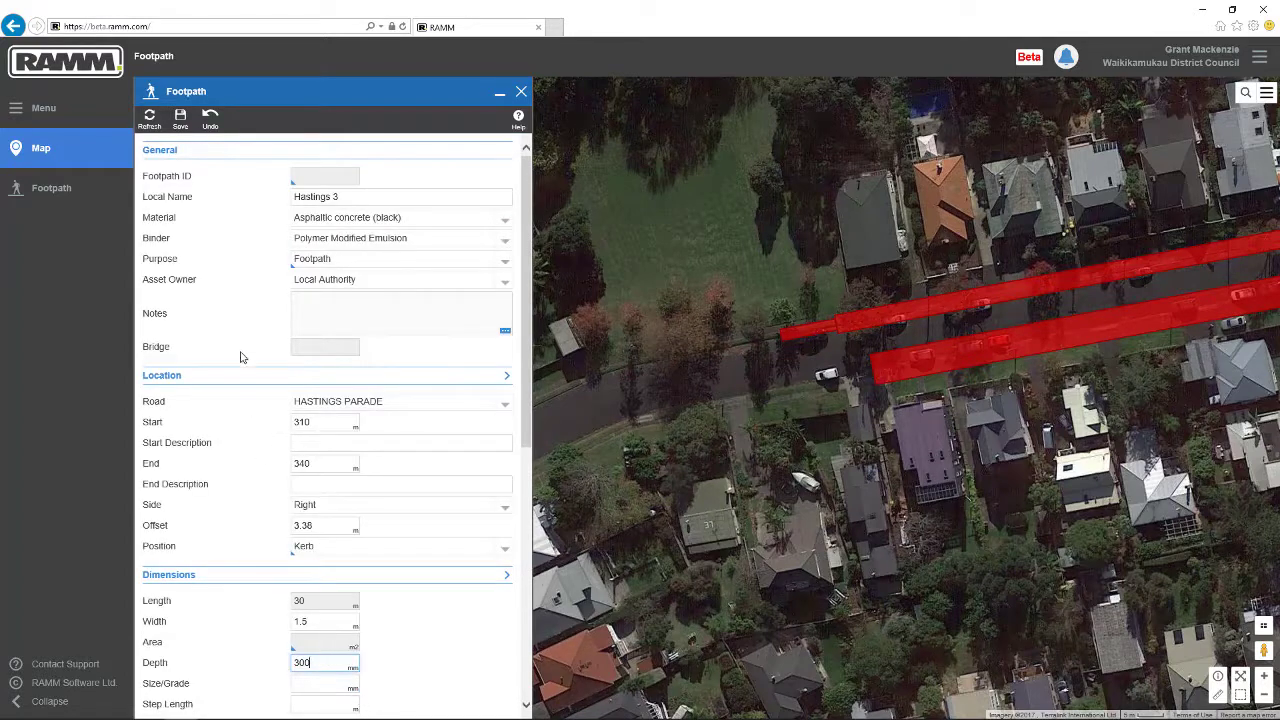
click(182, 120)
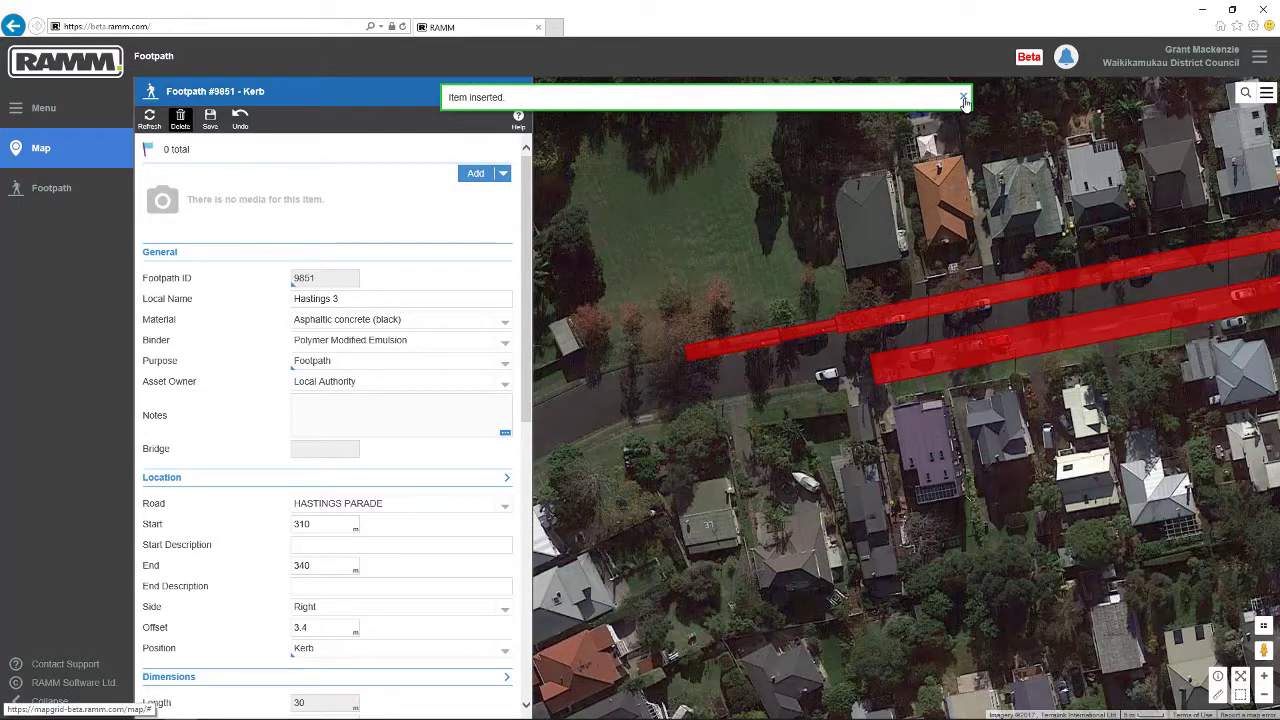
Dismiss the 'Item inserted.' notice and close the Footpath #9851 record.
click(963, 97)
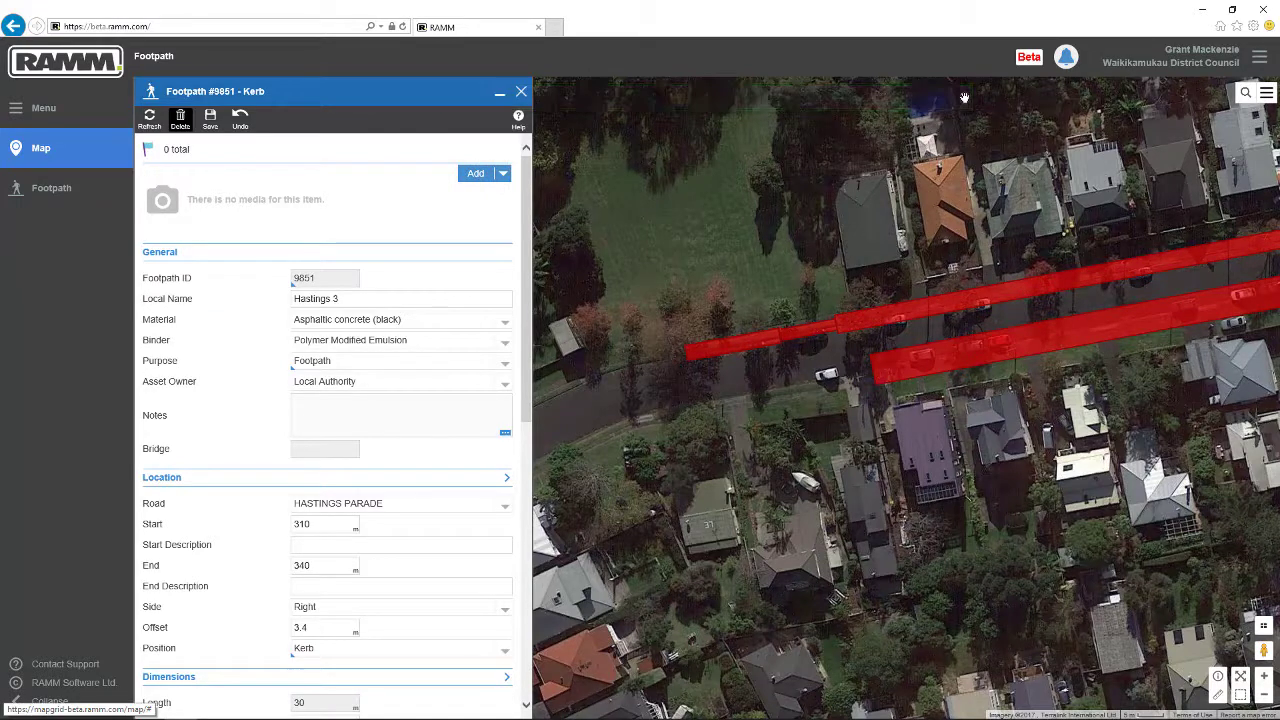
click(521, 92)
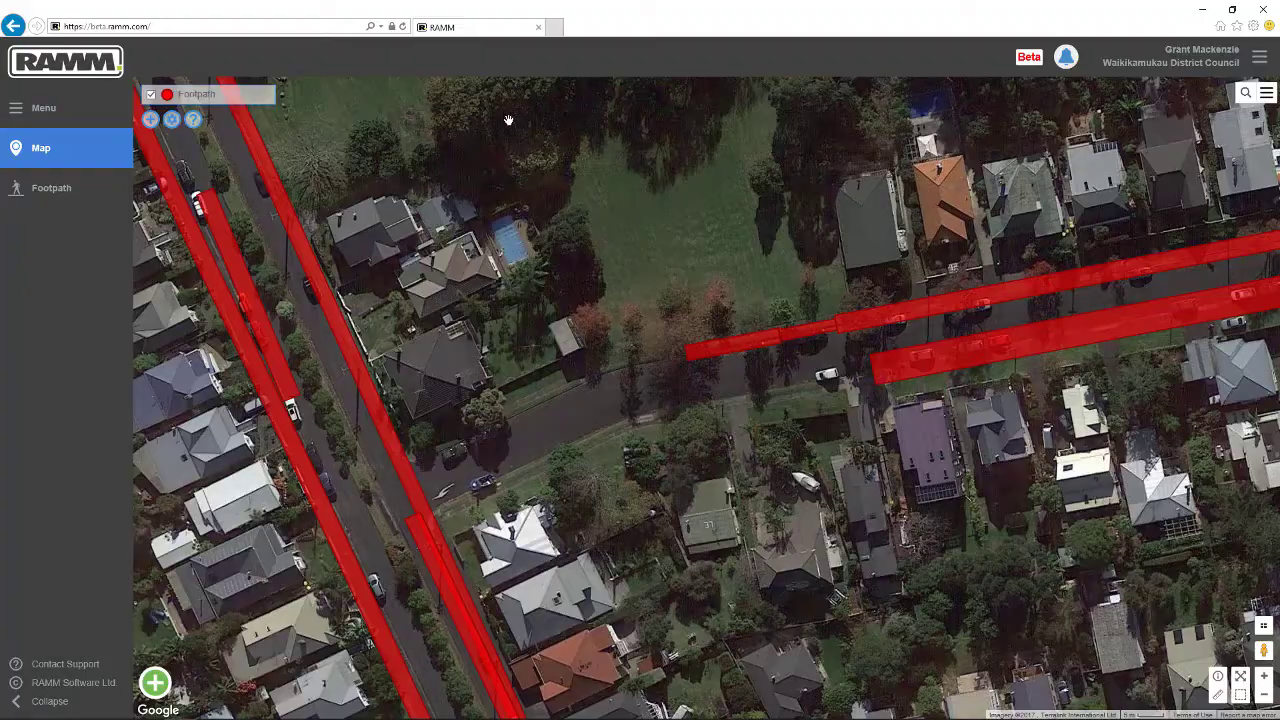